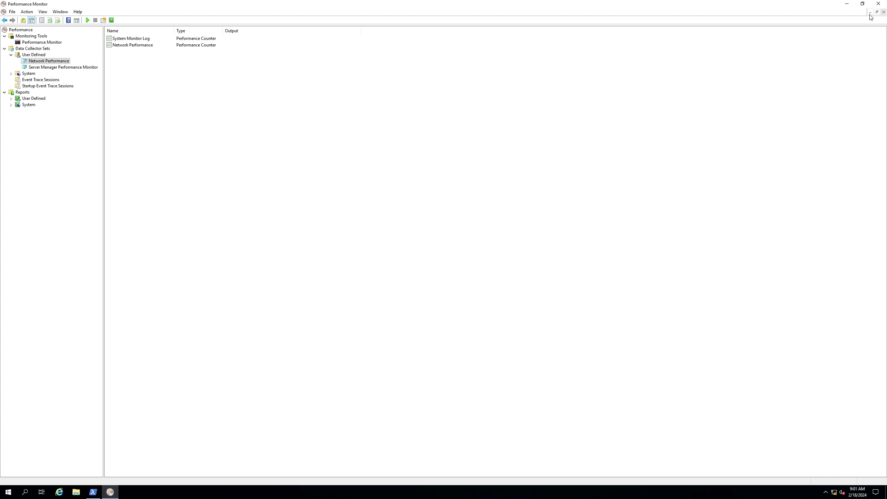
Minimize the Performance Monitor and PowerShell windows and launch Wireshark from the desktop.
{"action": "left_click", "coordinate": [862, 3]}
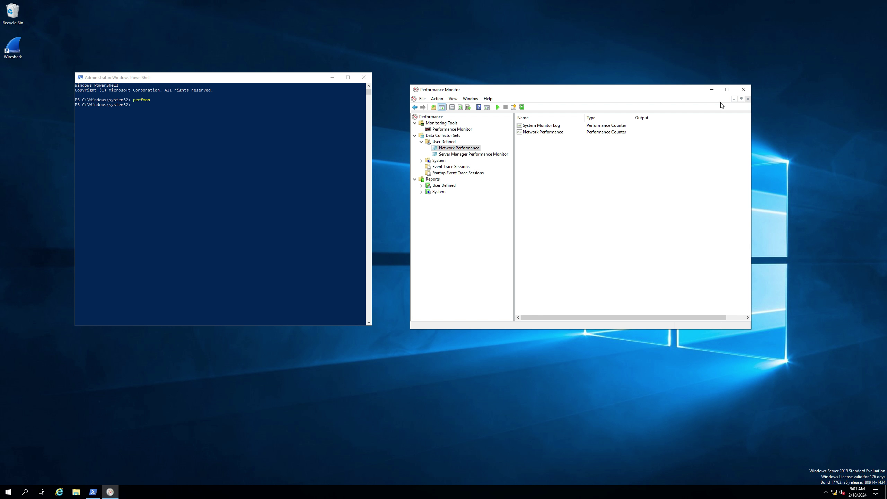
{"action": "left_click", "coordinate": [714, 90]}
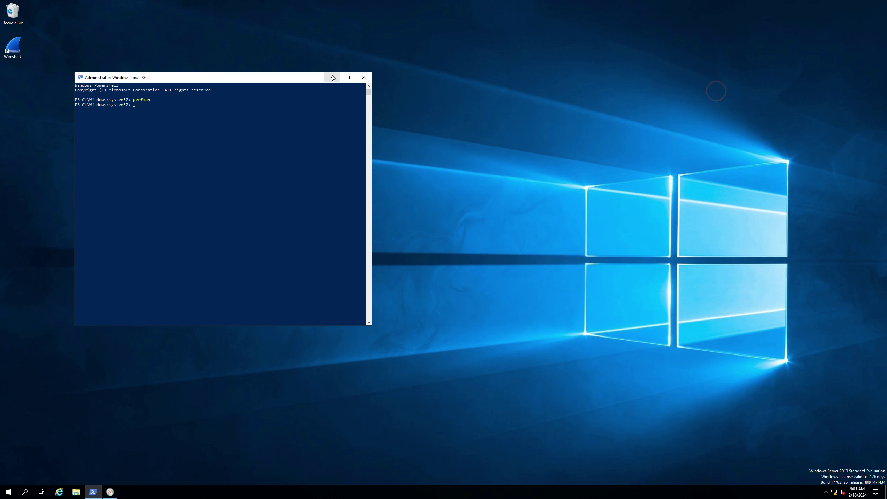
{"action": "left_click", "coordinate": [332, 78]}
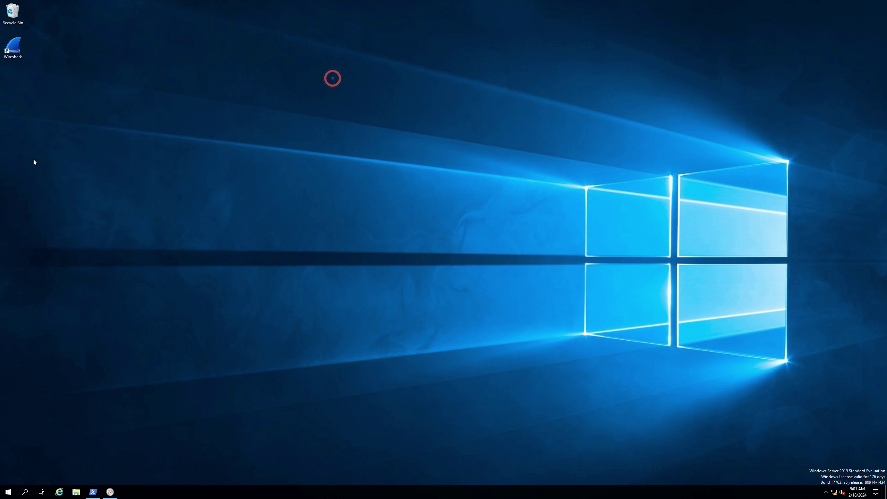
{"action": "double_click", "coordinate": [17, 52]}
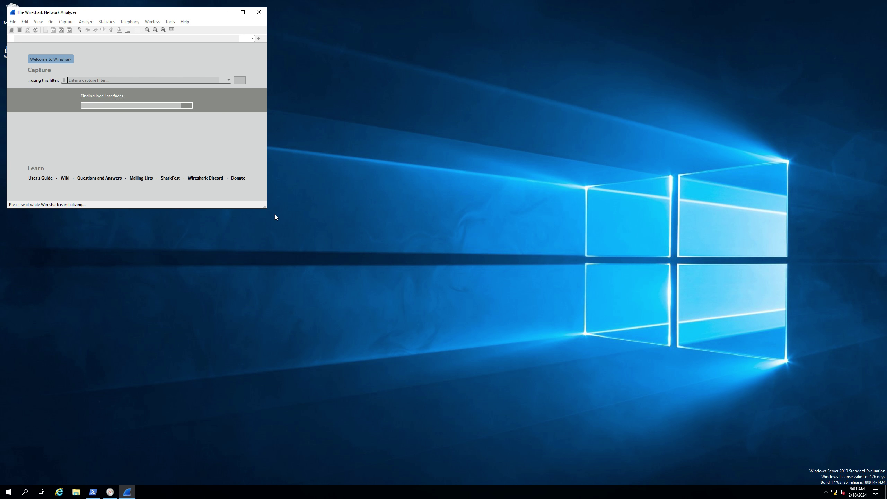
Move the Wireshark window toward the middle of the desktop, enlarge it, and select the Internal NIC interface.
{"action": "left_click_drag", "start_coordinate": [215, 14], "coordinate": [387, 71]}
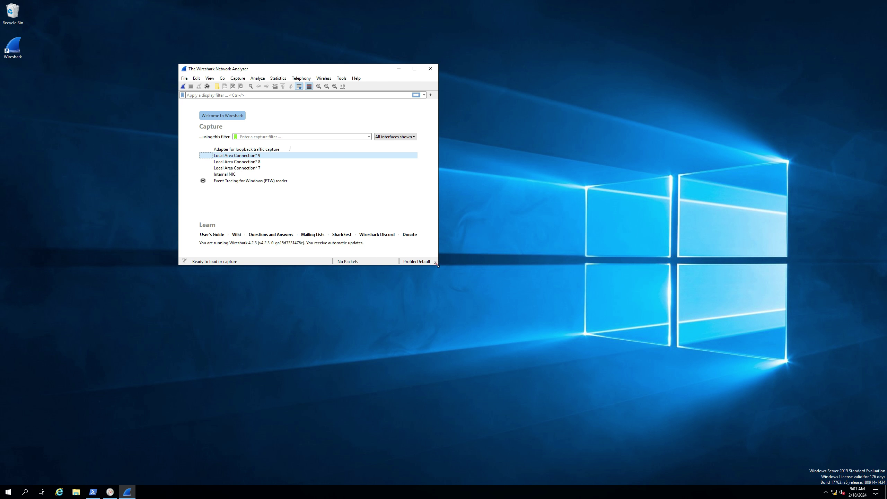
{"action": "left_click_drag", "start_coordinate": [438, 265], "coordinate": [651, 401]}
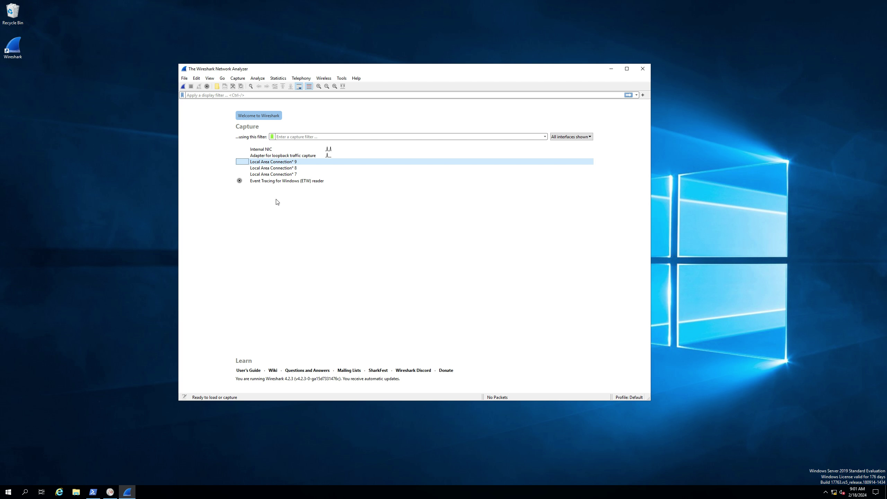
{"action": "left_click", "coordinate": [262, 151]}
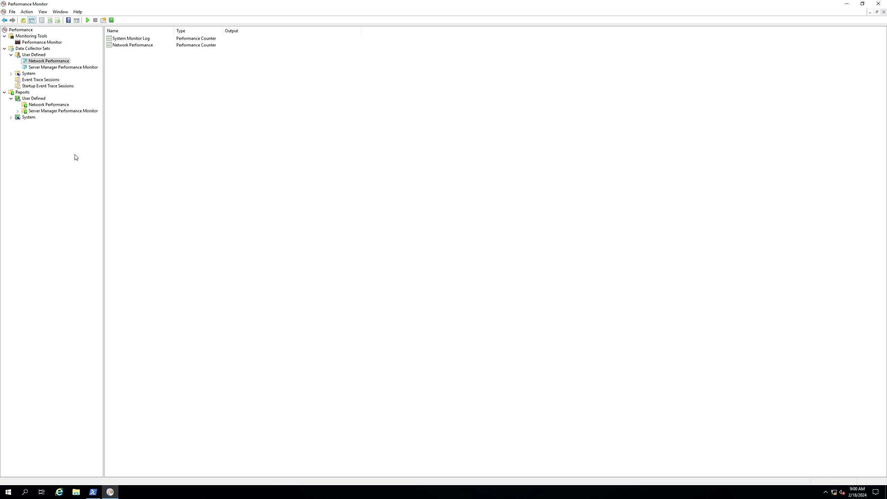
In Performance Monitor, collapse the user-defined reports and view the commands available for the Network Performance data collector set.
{"action": "left_click", "coordinate": [70, 151]}
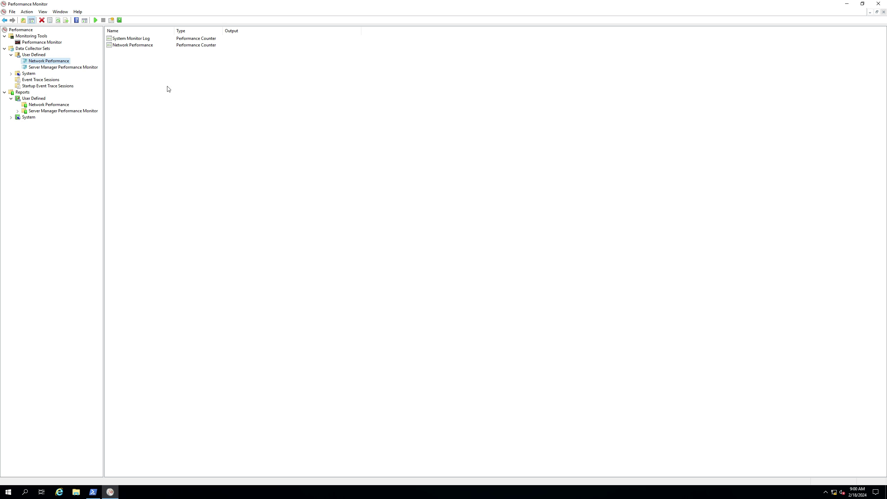
{"action": "left_click", "coordinate": [11, 99]}
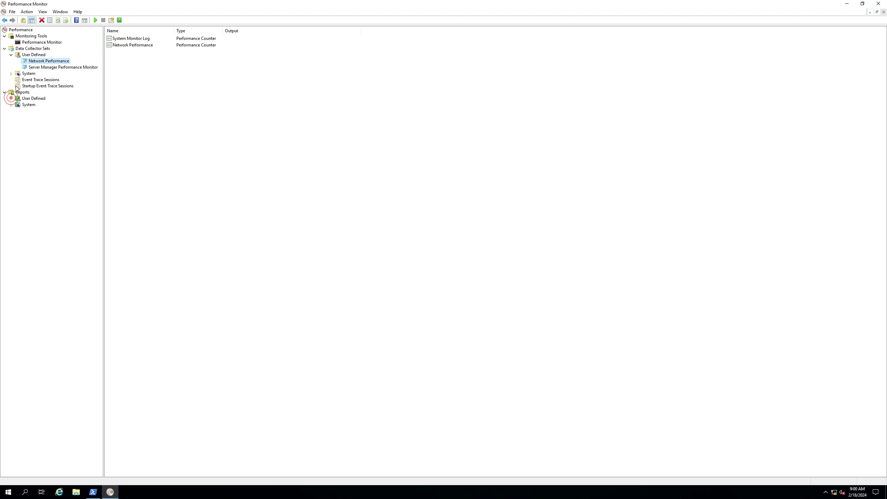
{"action": "right_click", "coordinate": [39, 62]}
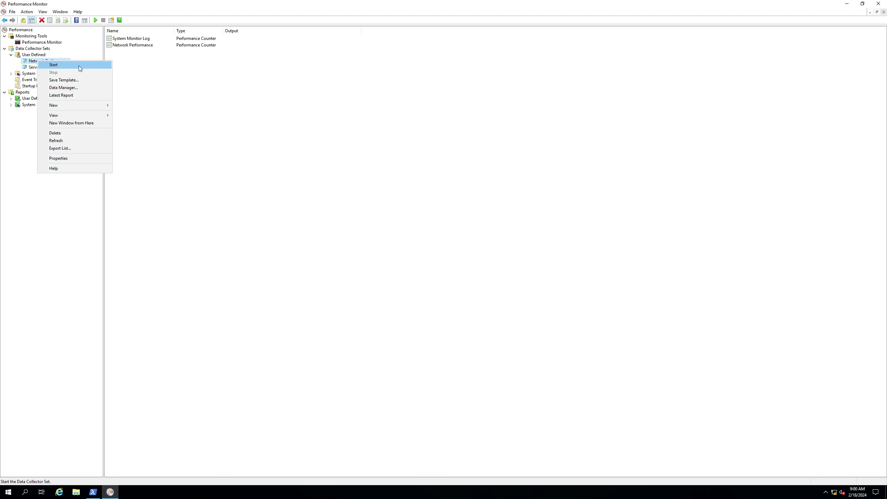
{"action": "left_click", "coordinate": [136, 83]}
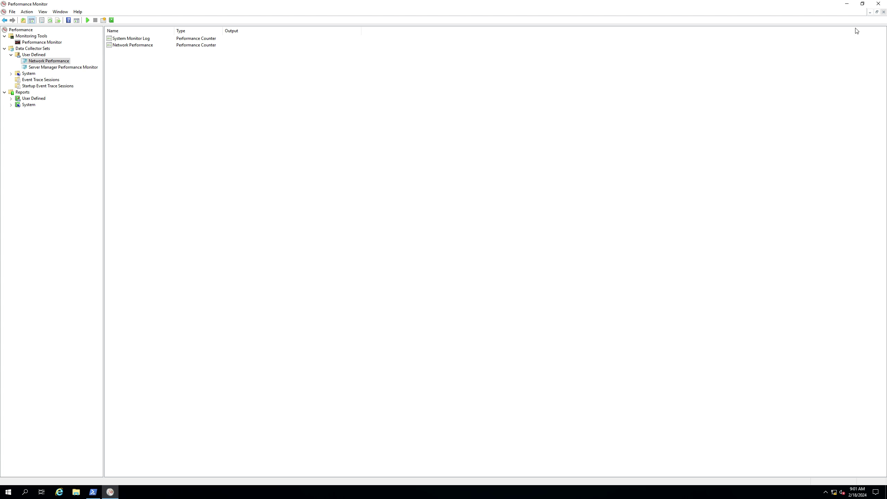
Clear Performance Monitor and PowerShell off the desktop and open Wireshark in an enlarged, repositioned window.
{"action": "left_click", "coordinate": [863, 3]}
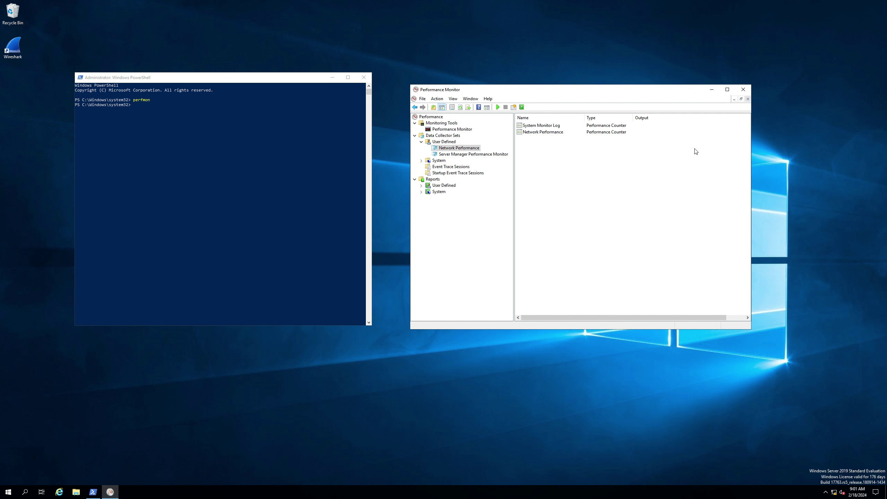
{"action": "left_click", "coordinate": [715, 90]}
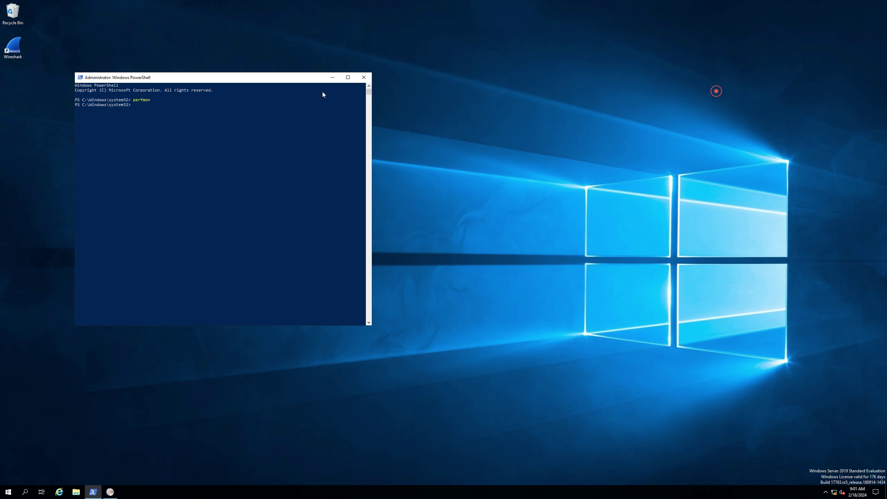
{"action": "left_click", "coordinate": [332, 78]}
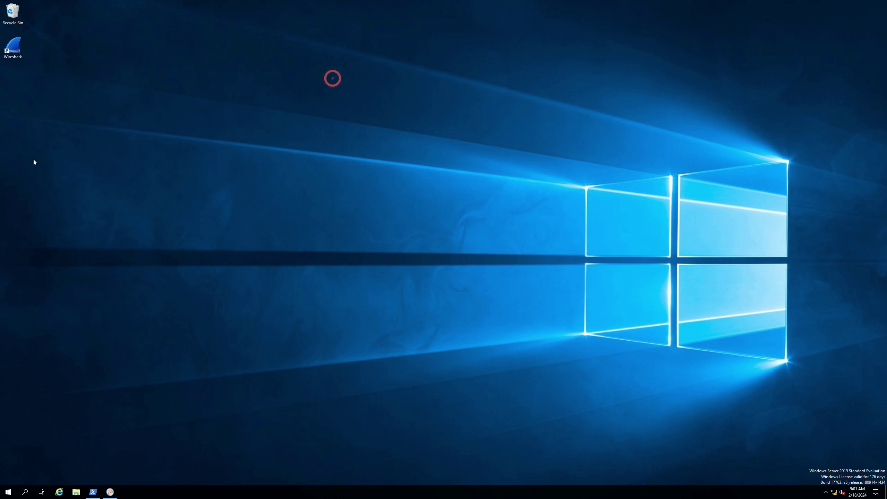
{"action": "double_click", "coordinate": [13, 47]}
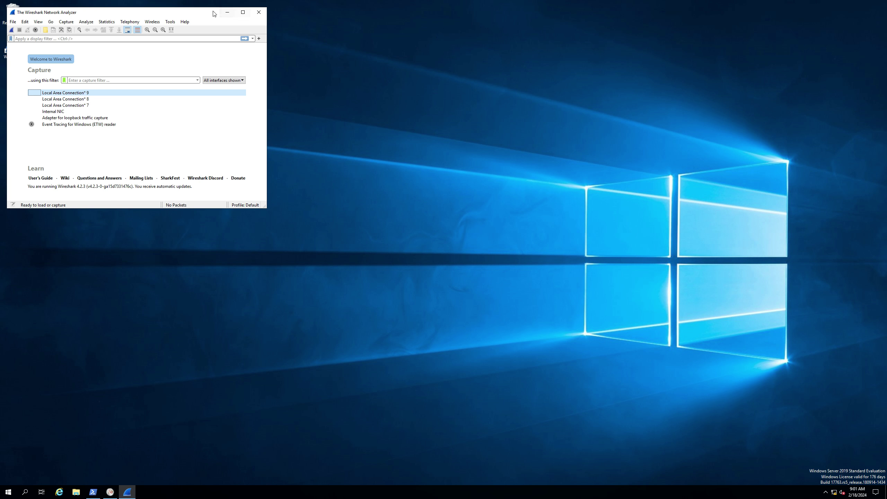
{"action": "left_click_drag", "start_coordinate": [212, 12], "coordinate": [385, 68]}
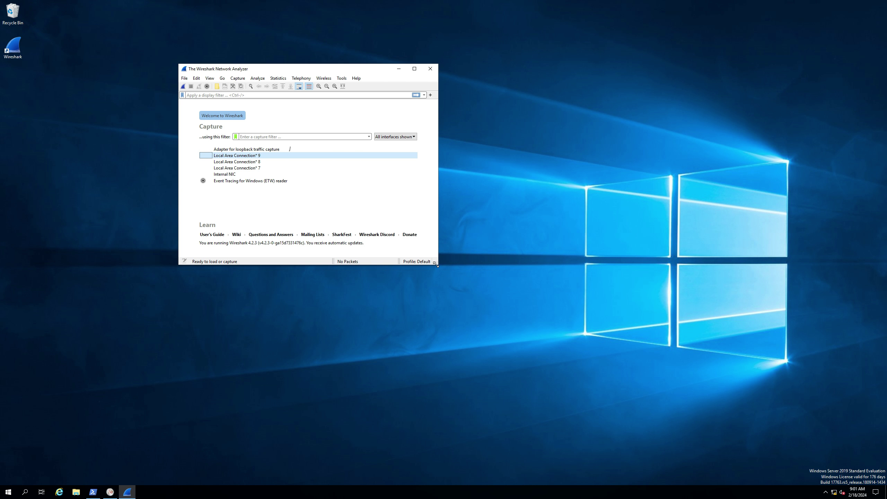
{"action": "left_click_drag", "start_coordinate": [439, 265], "coordinate": [651, 401]}
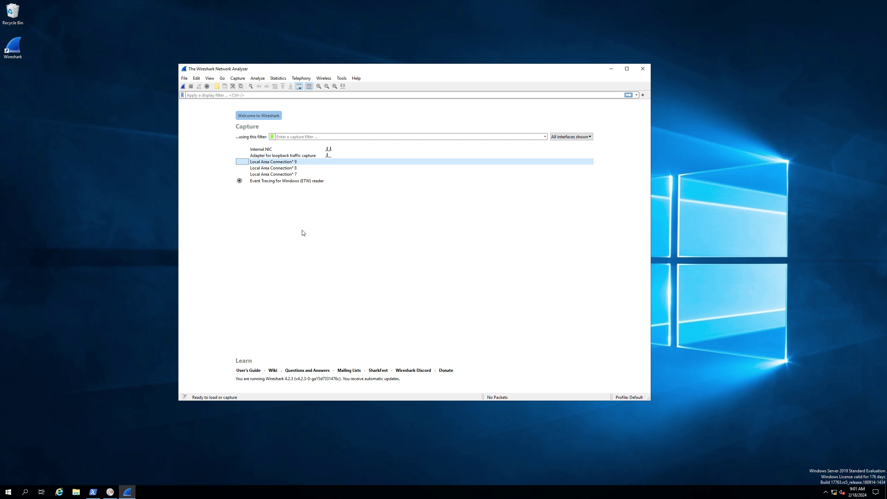
Go through the listed capture interfaces, including the loopback adapter and Local Area Connection* 9, and select Internal NIC.
{"action": "left_click", "coordinate": [262, 151]}
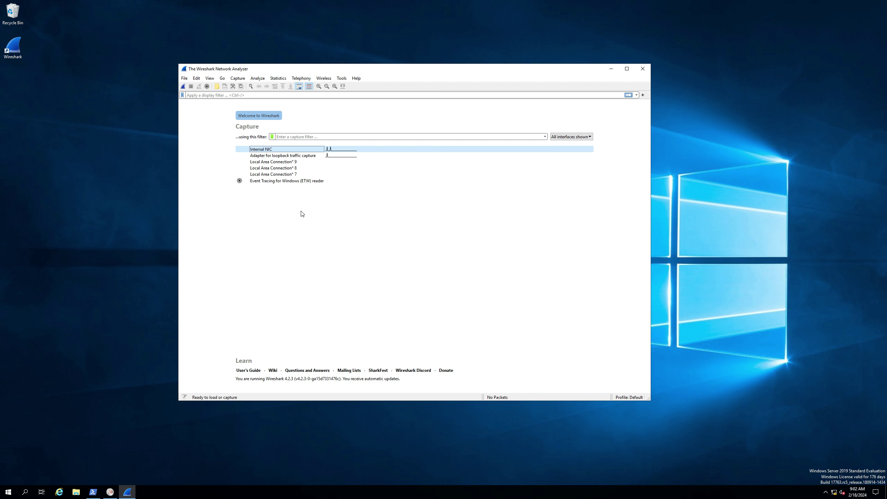
{"action": "left_click", "coordinate": [290, 156]}
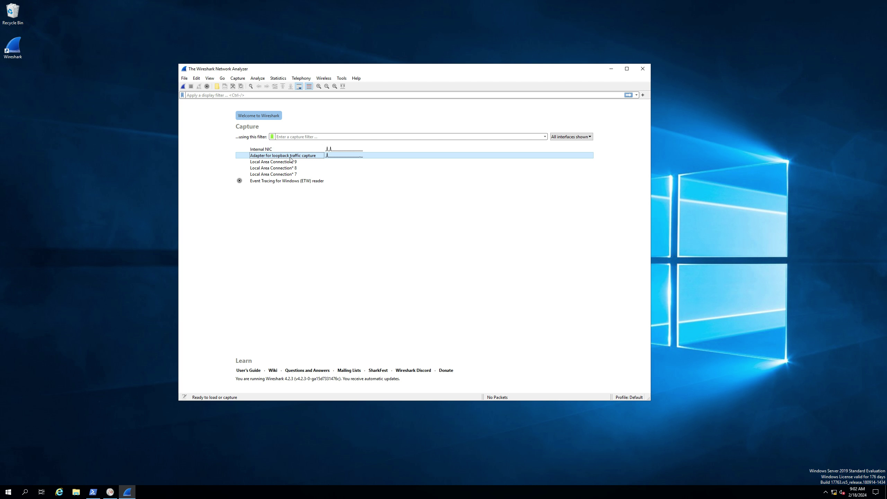
{"action": "left_click", "coordinate": [287, 161]}
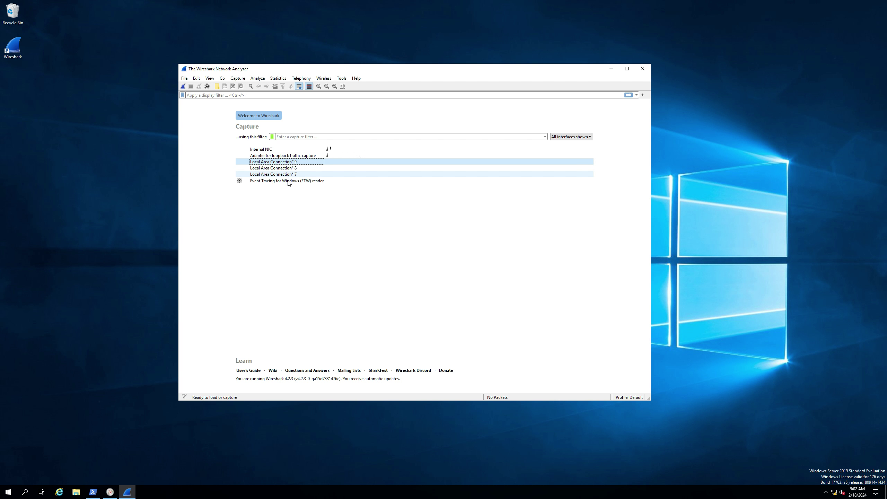
{"action": "left_click", "coordinate": [273, 150]}
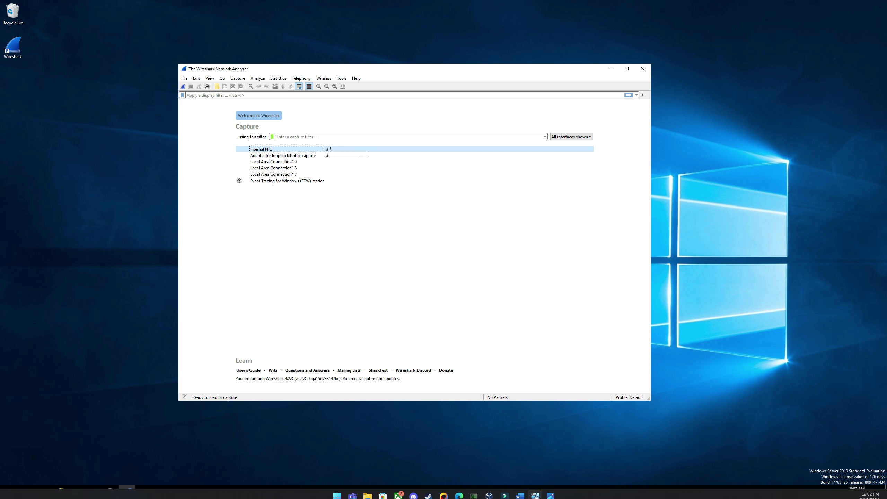
Switch to Photos to review the internal NIC connection in the Drawing2.jpeg network diagram, and return to Wireshark.
{"action": "mouse_move", "coordinate": [535, 490]}
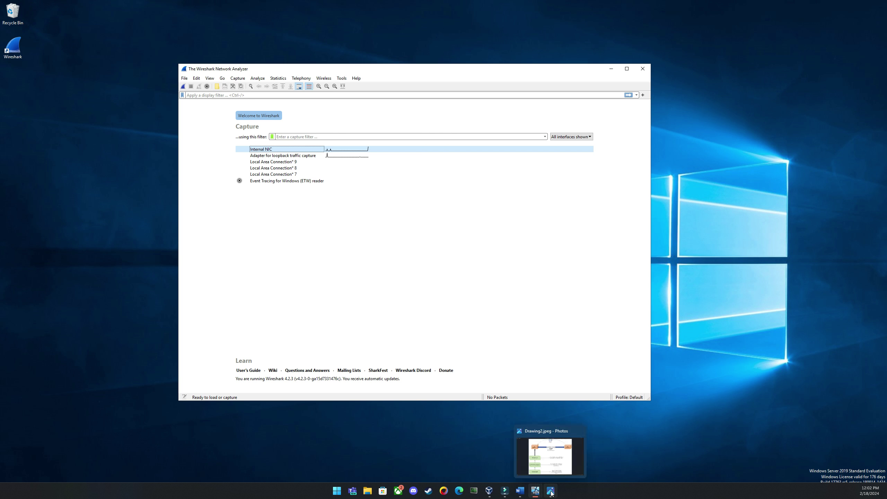
{"action": "left_click", "coordinate": [551, 491]}
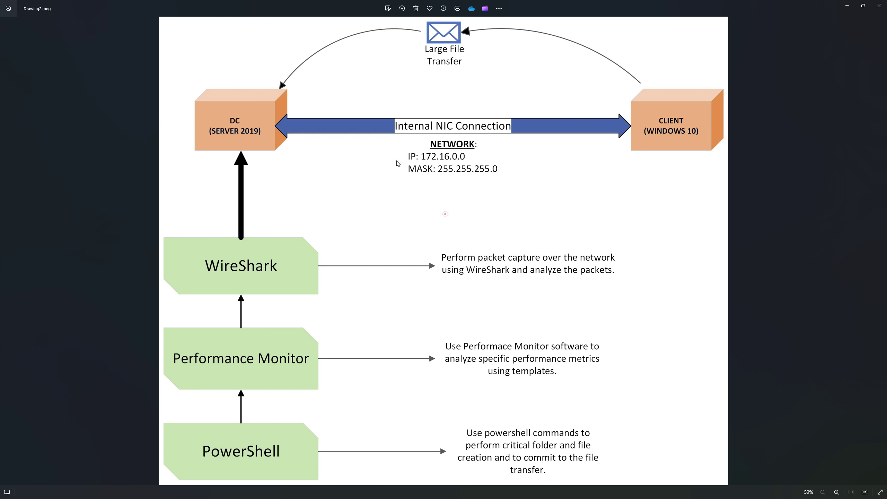
{"action": "left_click", "coordinate": [445, 213]}
{"action": "left_click", "coordinate": [405, 126]}
{"action": "left_click", "coordinate": [847, 7]}
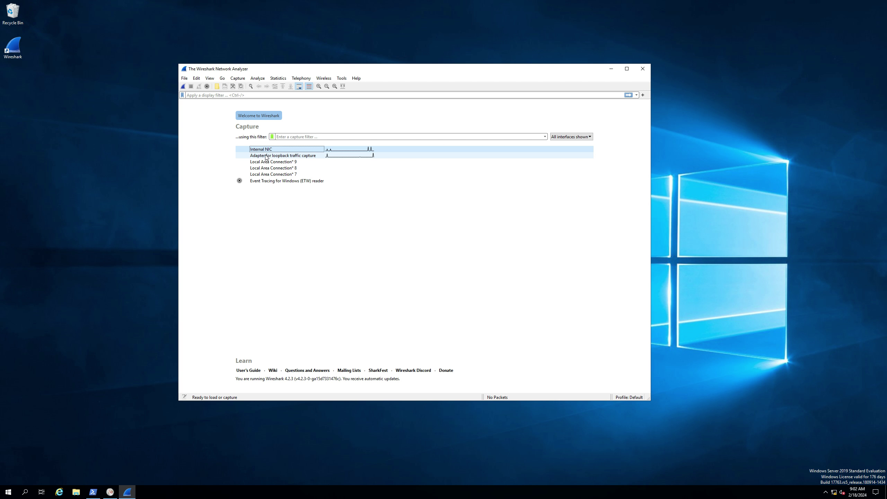
Run a trial packet capture on Internal NIC with the capture filter ip, and stop it.
{"action": "left_click", "coordinate": [293, 136]}
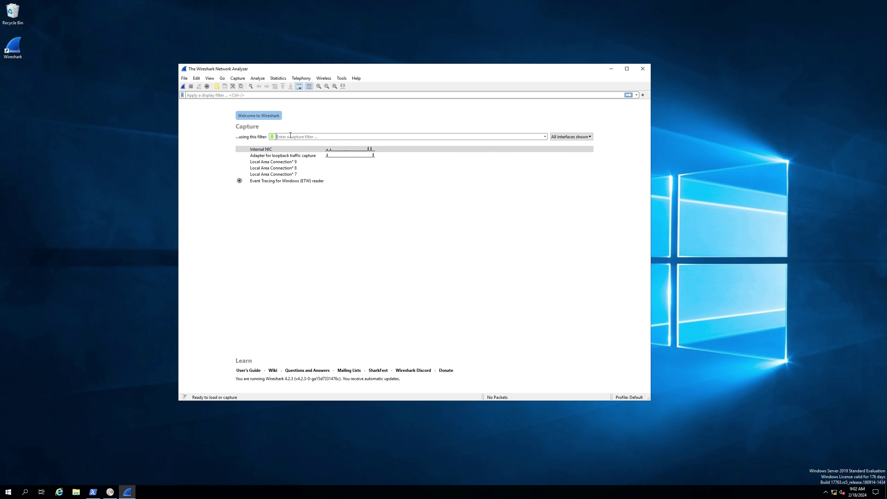
{"action": "type", "text": "i"}
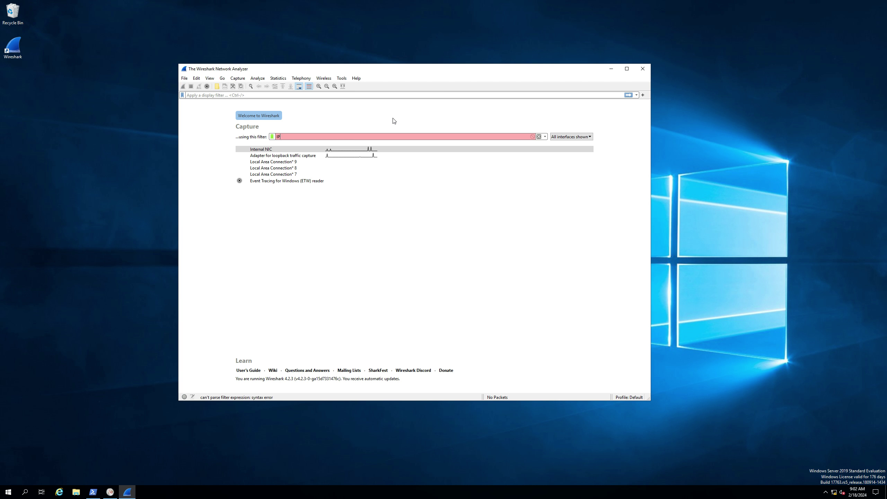
{"action": "key", "text": "BackSpace"}
{"action": "key", "text": "BackSpace"}
{"action": "type", "text": "ip"}
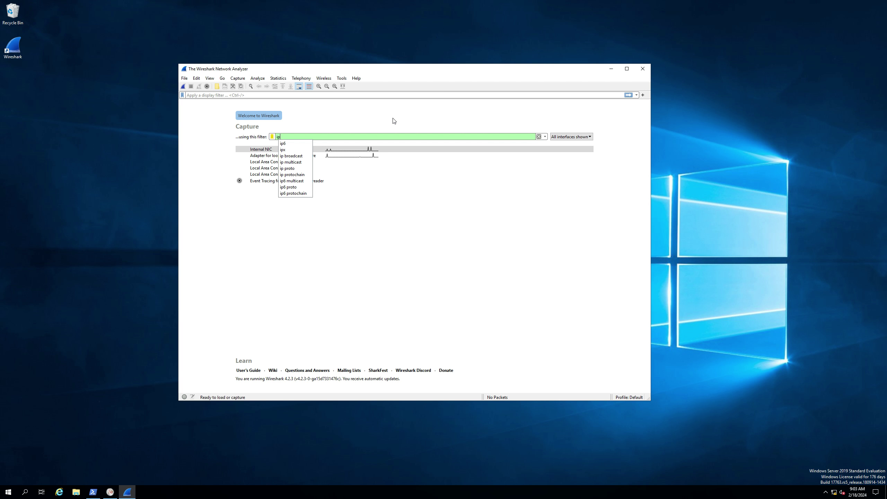
{"action": "key", "text": "Return"}
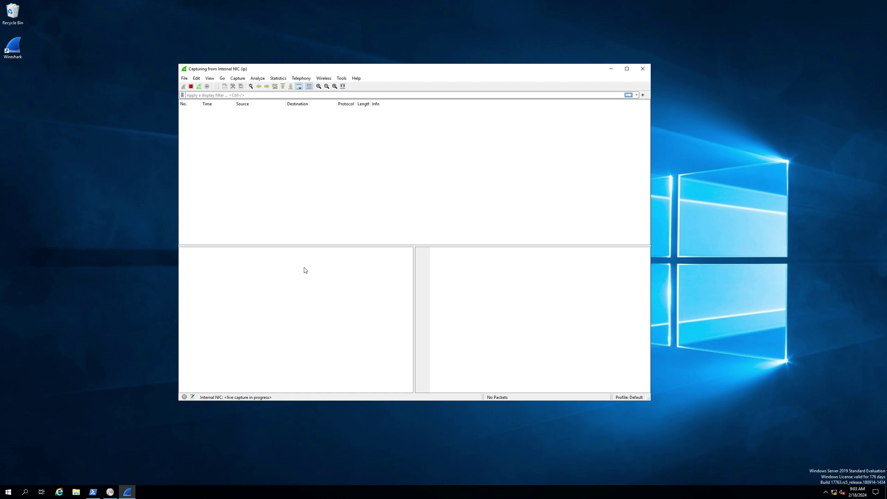
{"action": "left_click", "coordinate": [191, 86]}
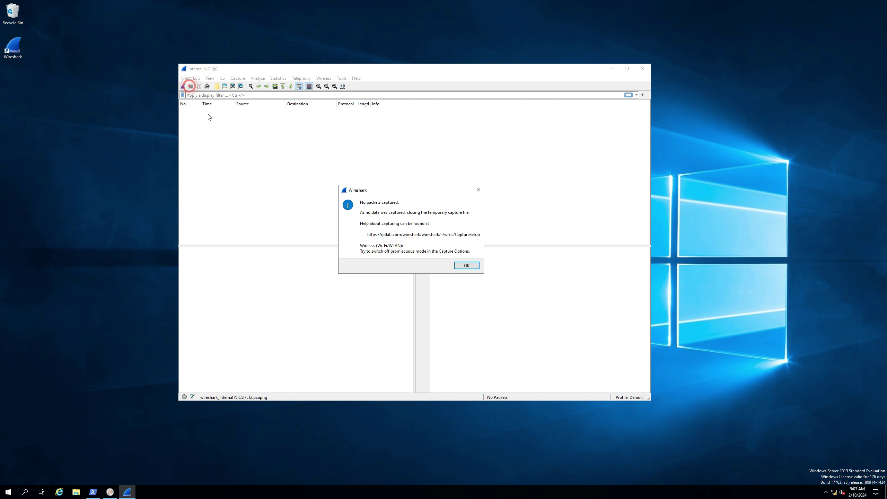
{"action": "left_click", "coordinate": [466, 266]}
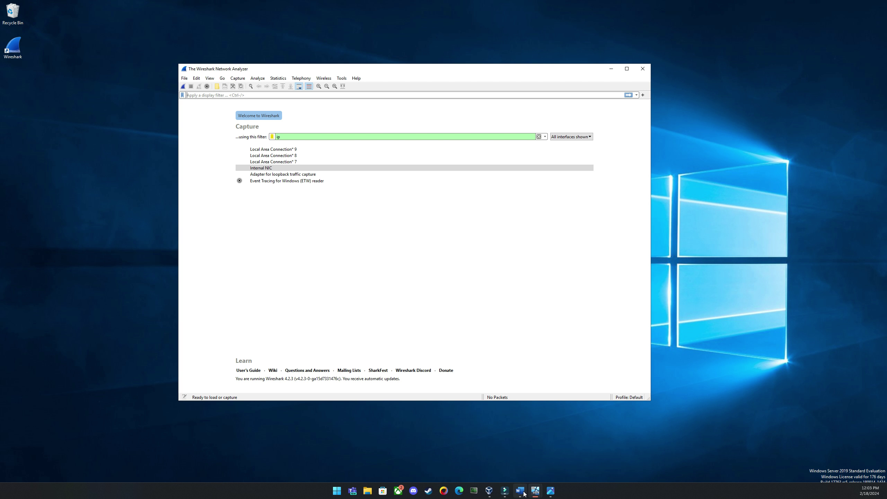
Switch to the Windows 10 client machine and sign in by entering the account password.
{"action": "mouse_move", "coordinate": [537, 492]}
{"action": "key", "text": "super+l"}
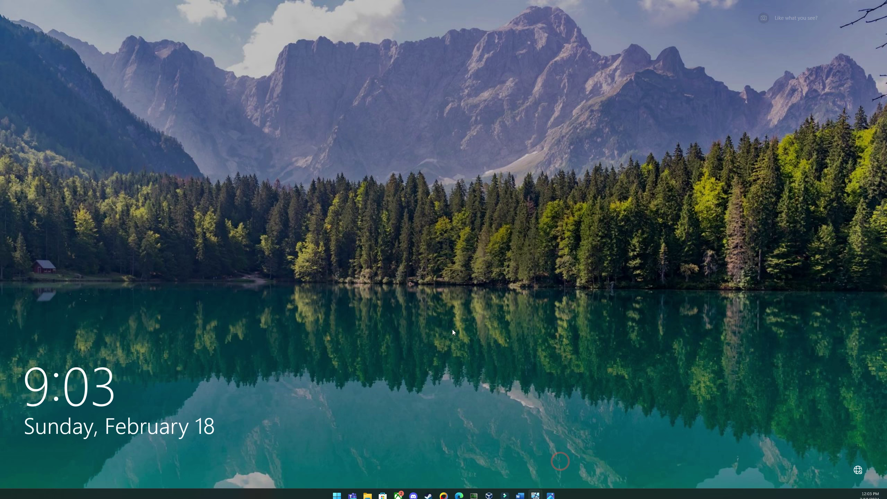
{"action": "left_click", "coordinate": [266, 227]}
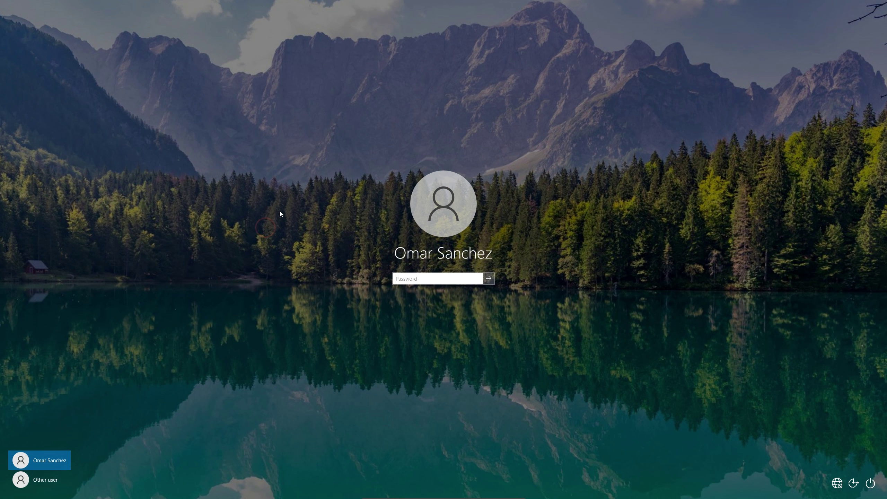
{"action": "type", "text": "•••••••••"}
{"action": "key", "text": "Return"}
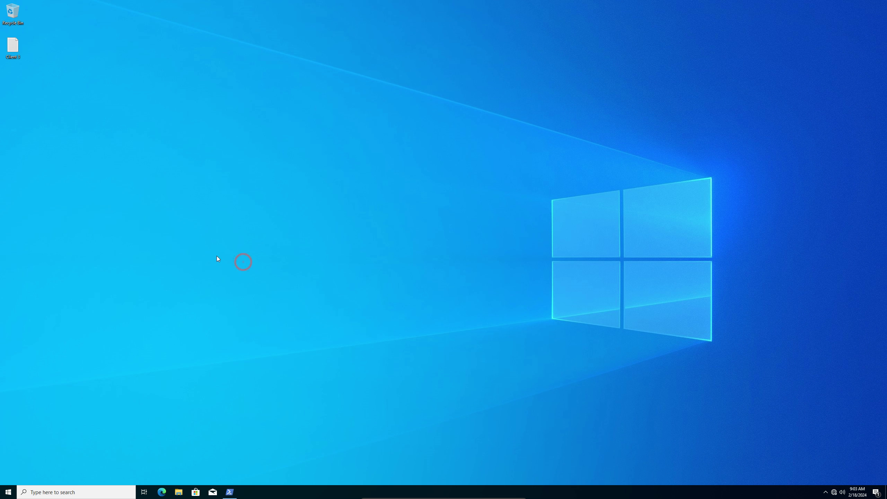
In the client's PowerShell window, create the folder C:\projects with mkdir.
{"action": "left_click", "coordinate": [230, 492]}
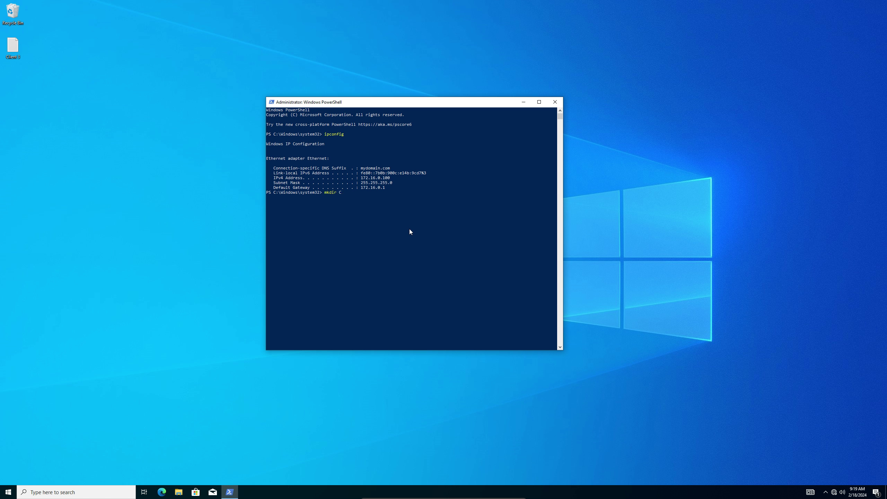
{"action": "type", "text": "proje"}
{"action": "type", "text": "cts"}
{"action": "key", "text": "Return"}
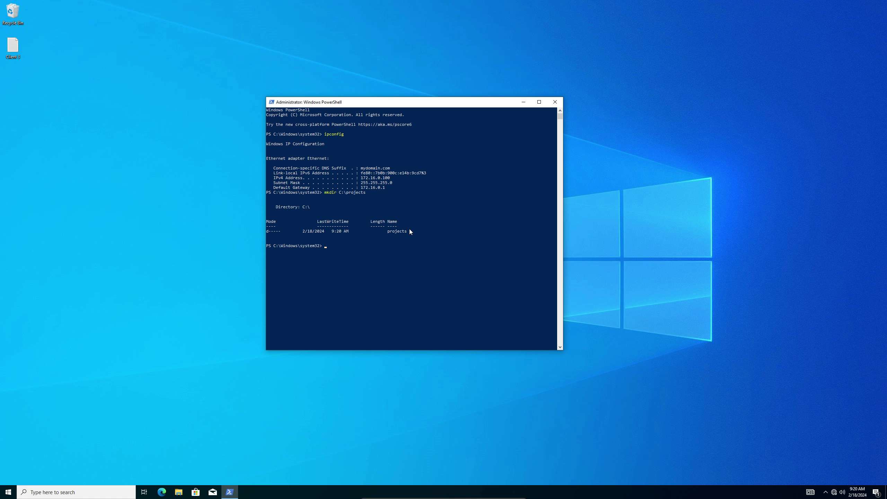
{"action": "type", "text": "cd C:\\projects"}
{"action": "key", "text": "Return"}
{"action": "type", "text": "fsutil file createnew test1 10000000000"}
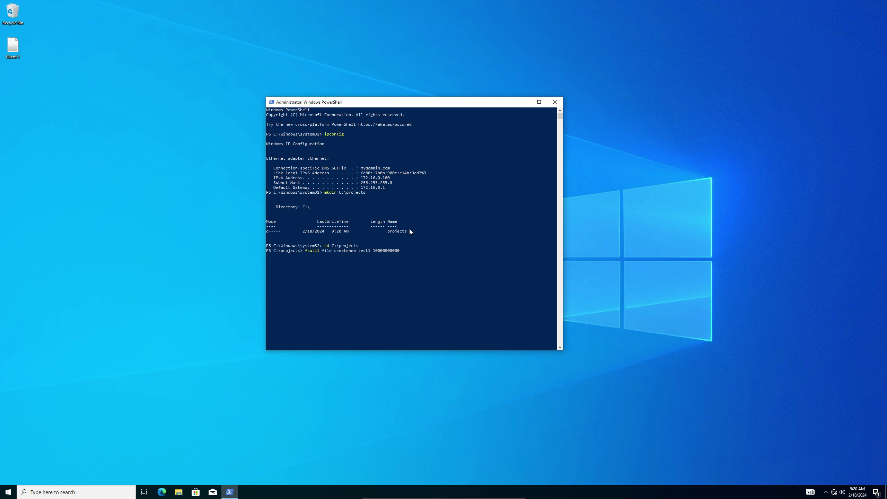
{"action": "key", "text": "Return"}
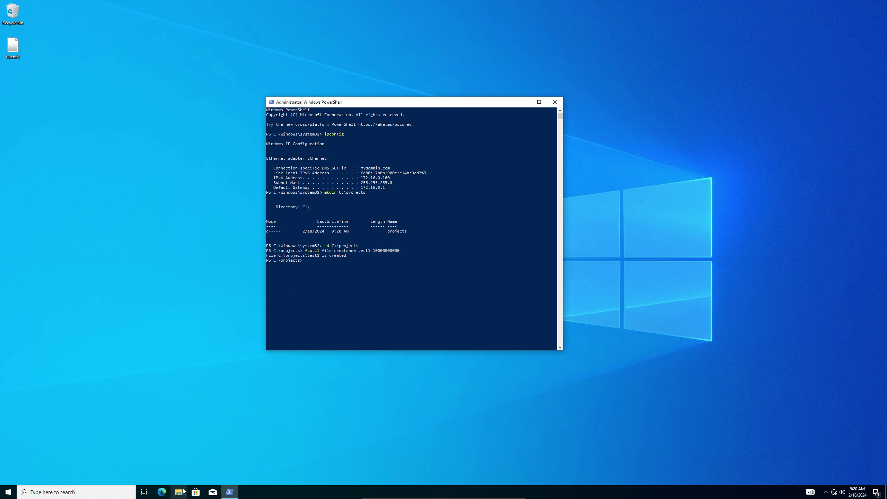
Move the PowerShell window aside and open File Explorer next to it.
{"action": "left_click_drag", "start_coordinate": [448, 101], "coordinate": [278, 95]}
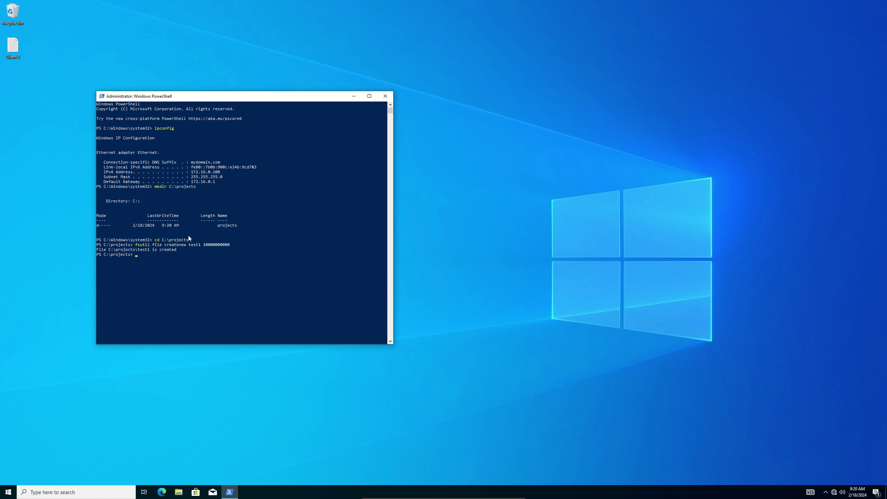
{"action": "left_click", "coordinate": [178, 492]}
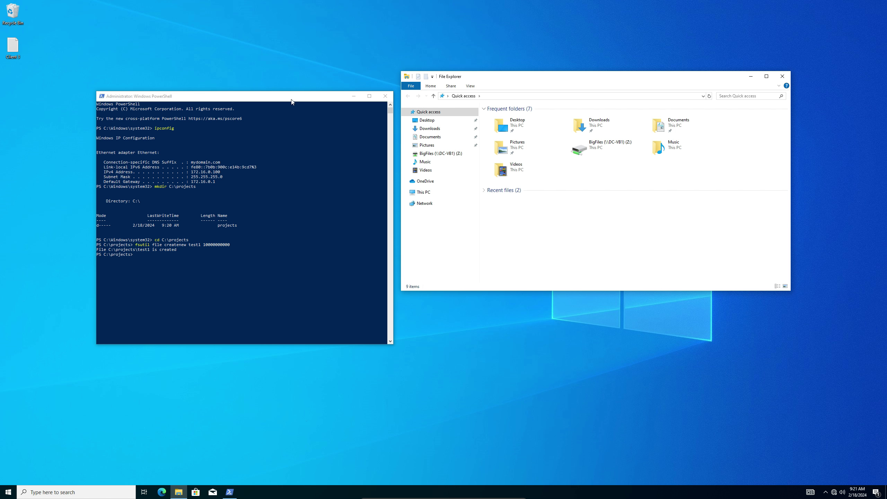
{"action": "left_click_drag", "start_coordinate": [292, 101], "coordinate": [287, 84]}
{"action": "left_click", "coordinate": [542, 240]}
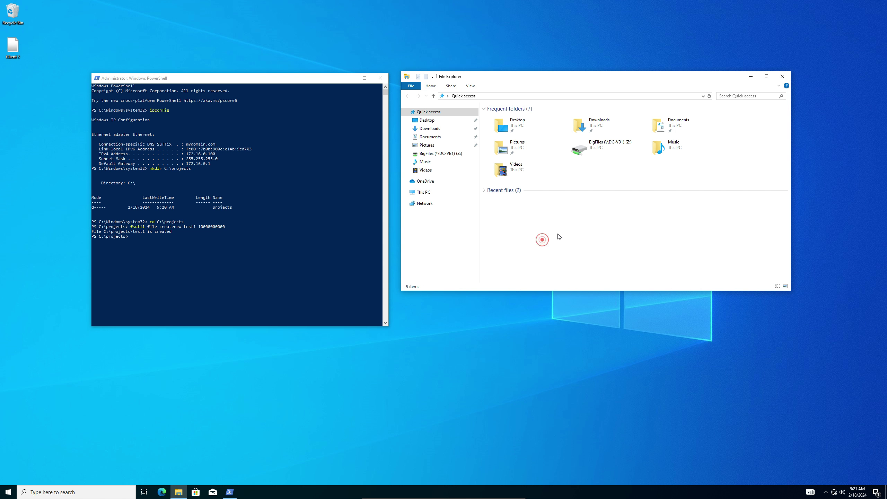
Browse to the projects folder on Local Disk (C:) and check the size of the test1 file.
{"action": "left_click", "coordinate": [436, 193]}
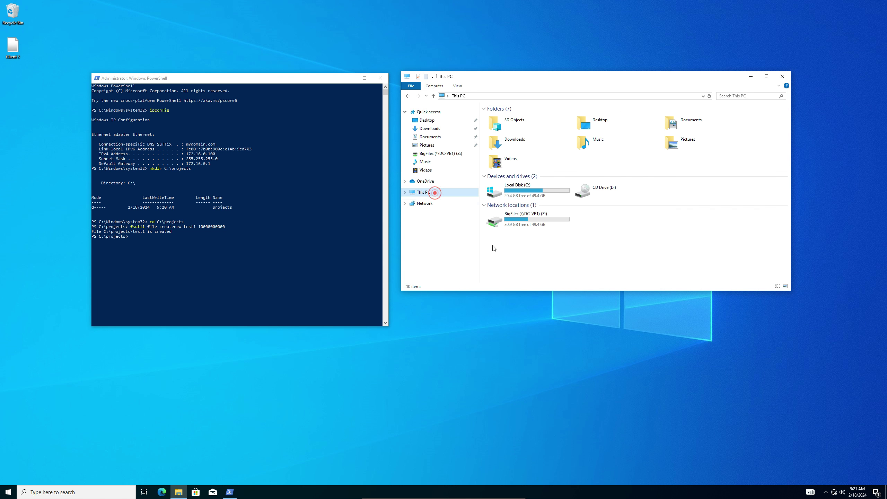
{"action": "left_click", "coordinate": [533, 188]}
{"action": "double_click", "coordinate": [532, 188]}
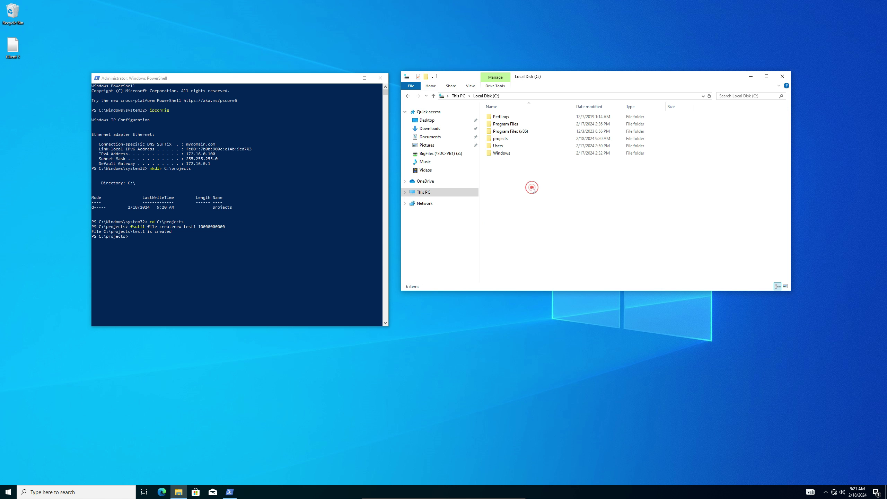
{"action": "left_click", "coordinate": [511, 139]}
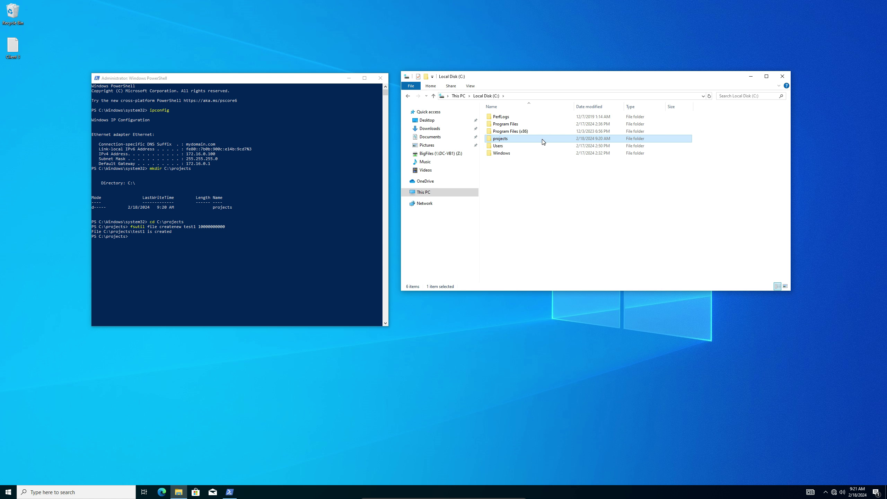
{"action": "mouse_move", "coordinate": [543, 142]}
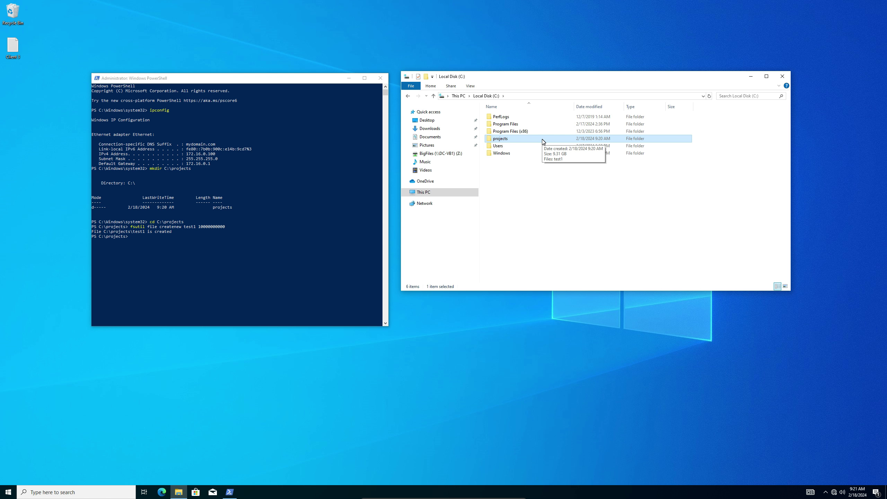
{"action": "double_click", "coordinate": [542, 140]}
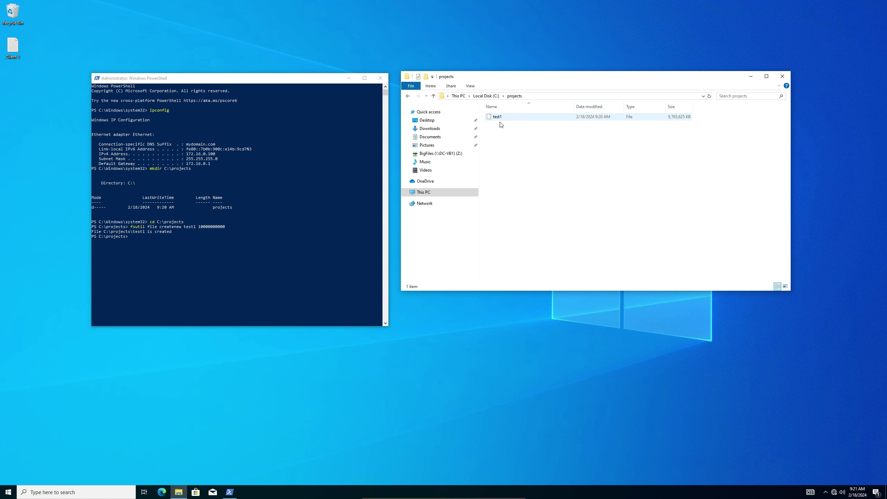
{"action": "left_click", "coordinate": [619, 118]}
{"action": "left_click", "coordinate": [620, 209]}
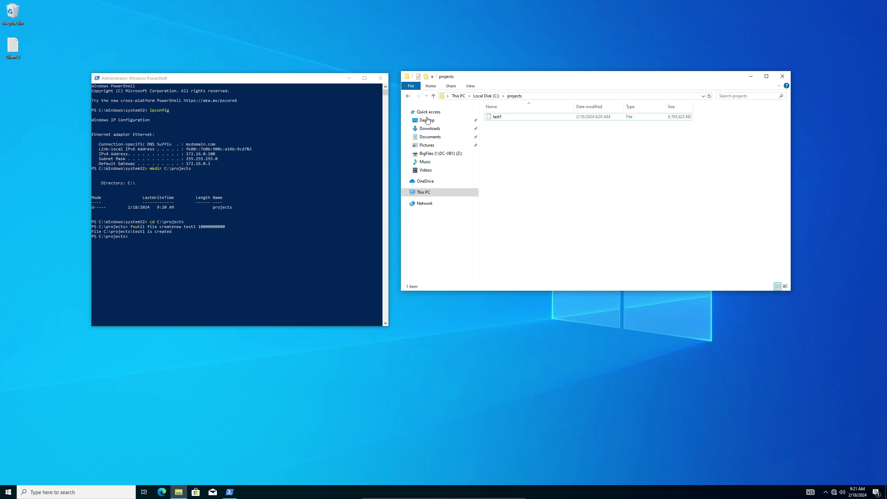
{"action": "left_click", "coordinate": [629, 172]}
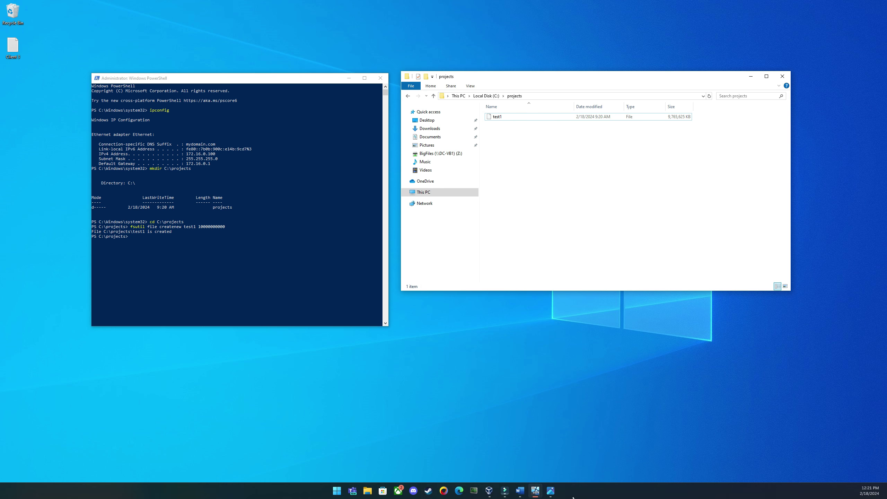
Consult the Drawing2.jpeg diagram in Photos, and on the server start a Wireshark capture on Internal NIC with the ip filter.
{"action": "left_click", "coordinate": [551, 492]}
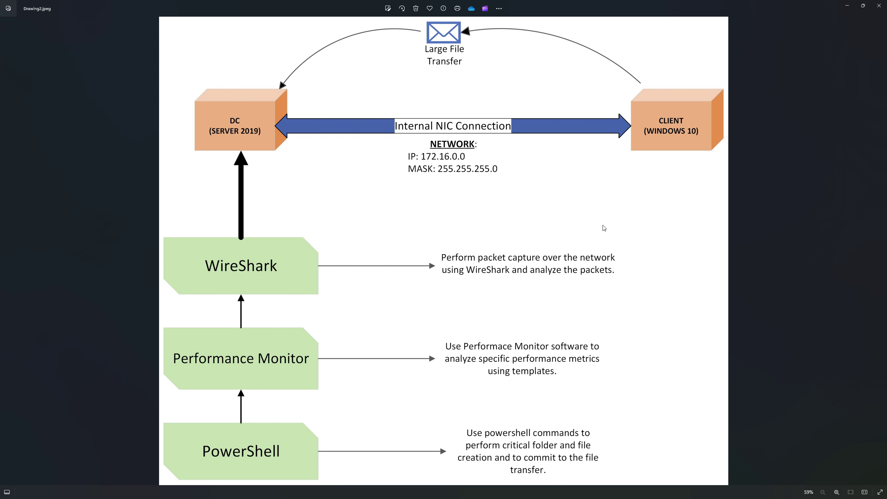
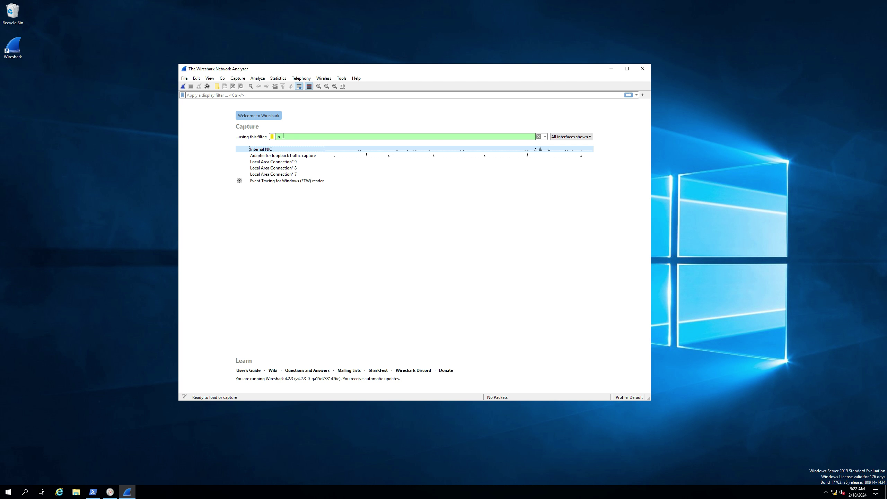
{"action": "left_click", "coordinate": [183, 88]}
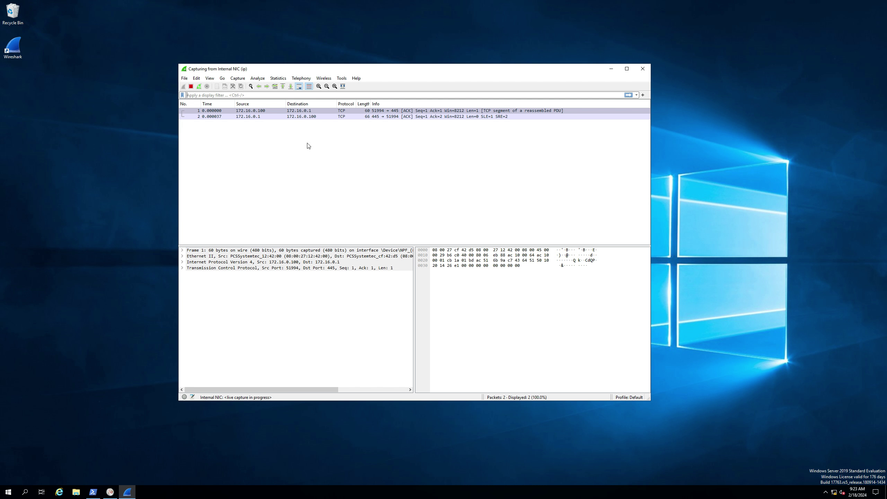
{"action": "left_click", "coordinate": [295, 111]}
{"action": "key", "text": "ctrl+slash"}
Switch to Performance Monitor, enlarge and reposition its window, and start the user-defined Network Performance data collector set.
{"action": "left_click", "coordinate": [110, 492]}
{"action": "left_click_drag", "start_coordinate": [617, 90], "coordinate": [441, 91]}
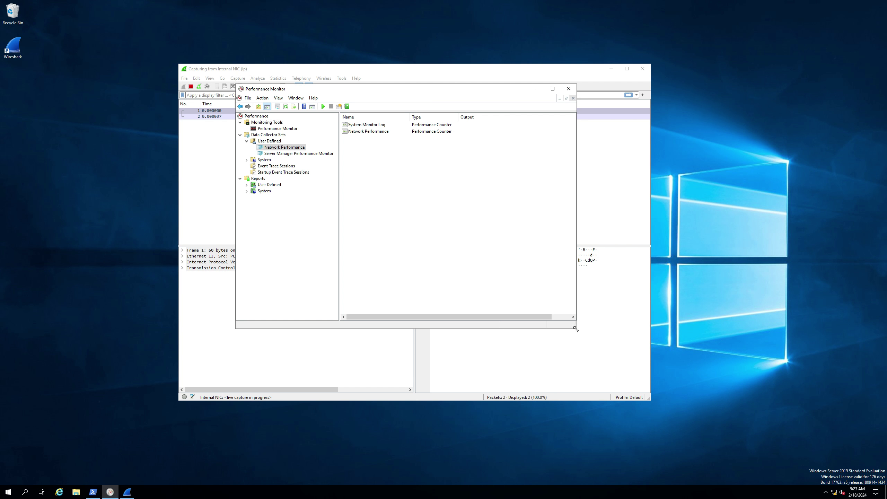
{"action": "left_click_drag", "start_coordinate": [577, 328], "coordinate": [719, 367]}
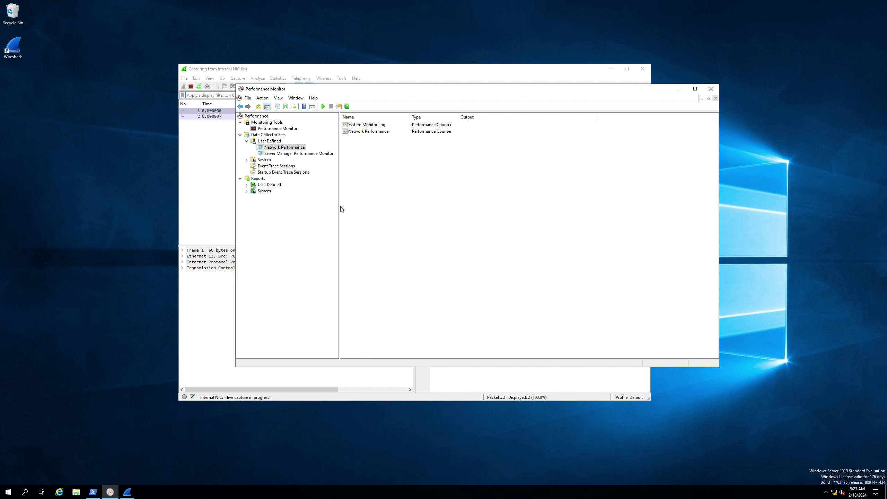
{"action": "left_click", "coordinate": [286, 150]}
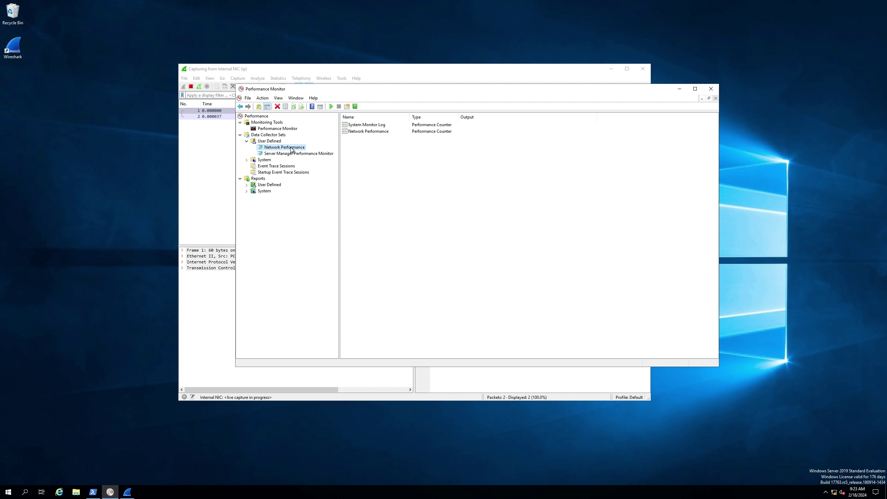
{"action": "right_click", "coordinate": [291, 148]}
{"action": "left_click", "coordinate": [277, 149]}
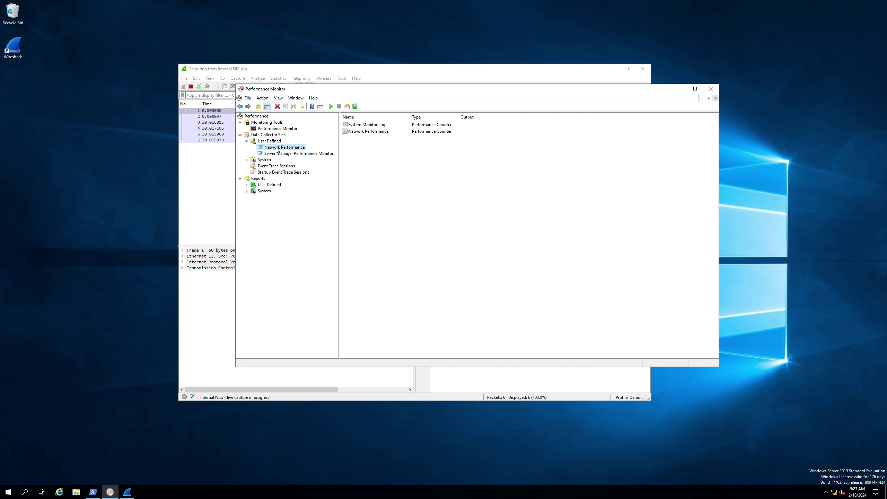
{"action": "left_click", "coordinate": [331, 107]}
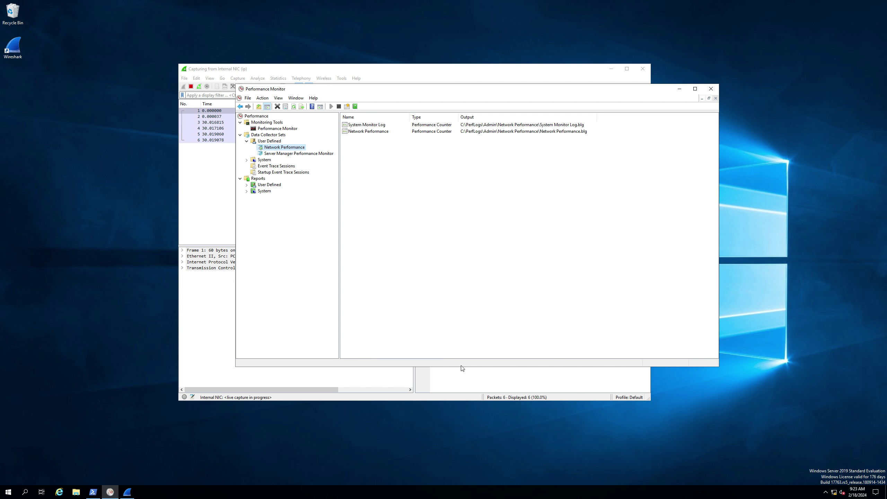
{"action": "left_click_drag", "start_coordinate": [449, 92], "coordinate": [392, 85]}
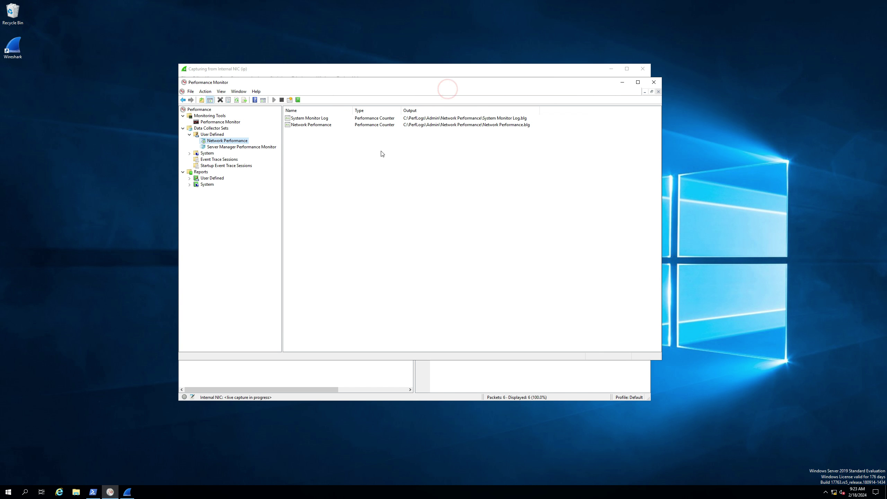
Review the file transfer in the Drawing2.jpeg diagram in Photos and switch to PowerShell on the Client 3 virtual machine.
{"action": "left_click", "coordinate": [555, 493]}
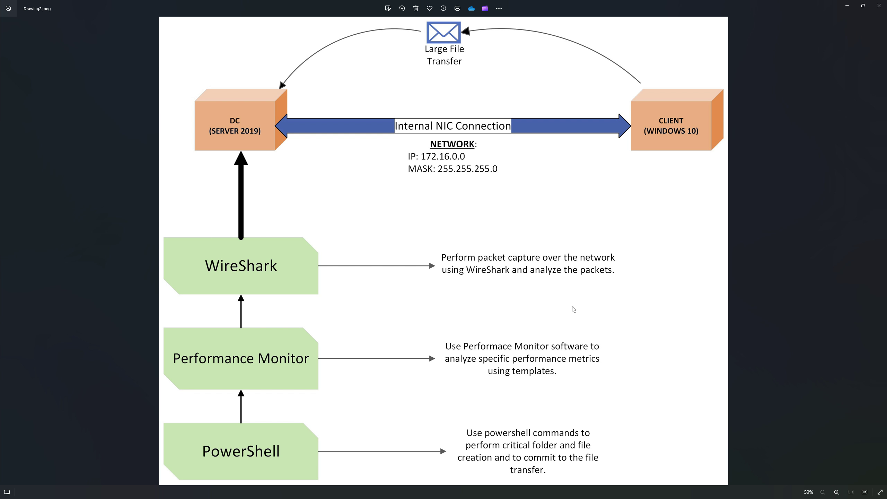
{"action": "mouse_move", "coordinate": [629, 497]}
{"action": "mouse_move", "coordinate": [534, 495]}
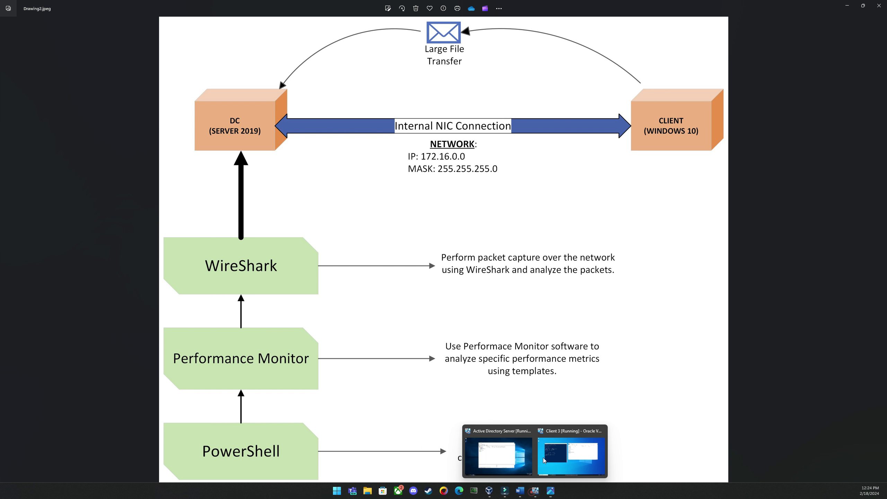
{"action": "left_click", "coordinate": [565, 443]}
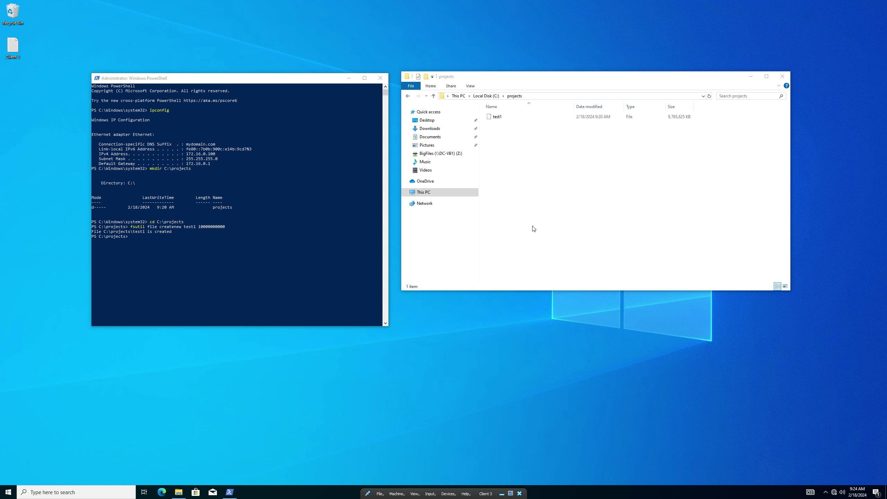
{"action": "left_click", "coordinate": [222, 252]}
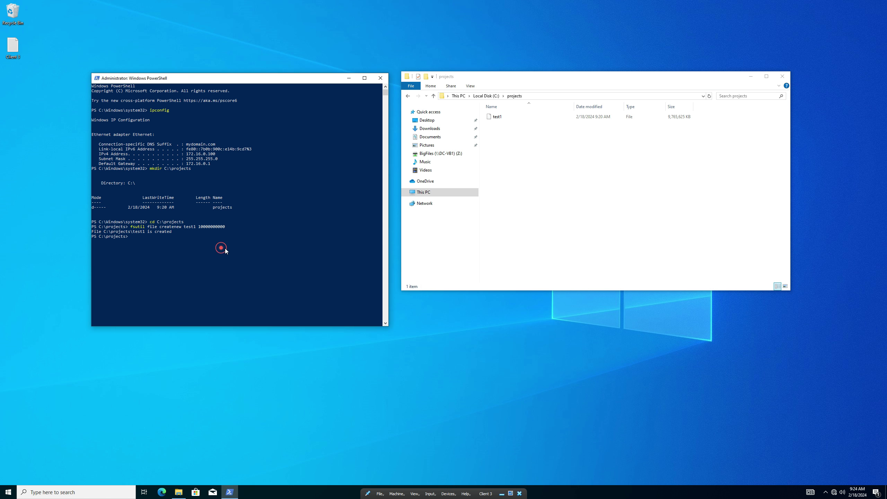
Copy the contents of C:\projects to the \\DC-VB1\BigFiles share with robocopy, checking the source folder in File Explorer before running it.
{"action": "left_click", "coordinate": [134, 236]}
{"action": "key", "text": "Escape"}
{"action": "left_click", "coordinate": [151, 241]}
{"action": "key", "text": "Escape"}
{"action": "type", "text": "robocopy C:\\projects"}
{"action": "type", "text": "\\\\DC-VB1\\BigFiles"}
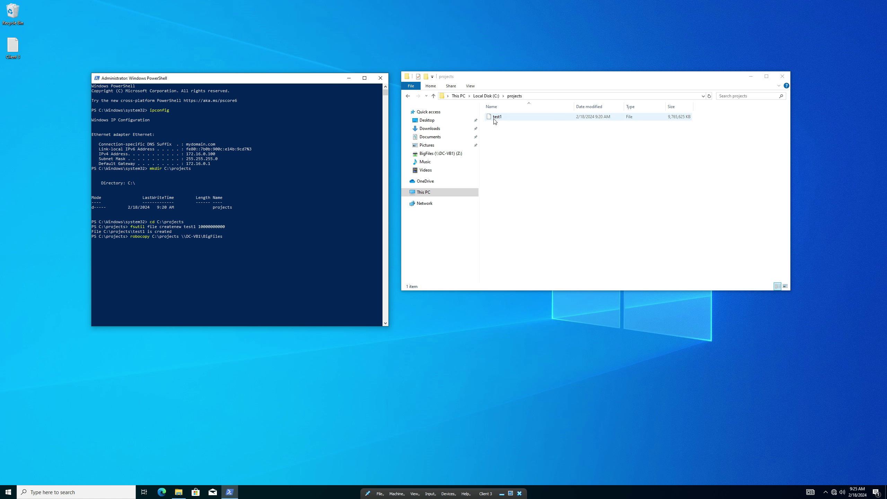
{"action": "left_click", "coordinate": [433, 95]}
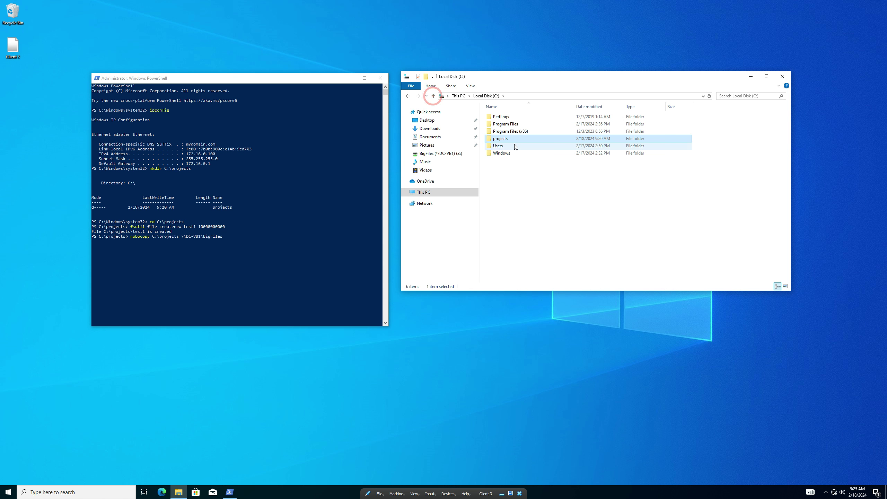
{"action": "double_click", "coordinate": [502, 140]}
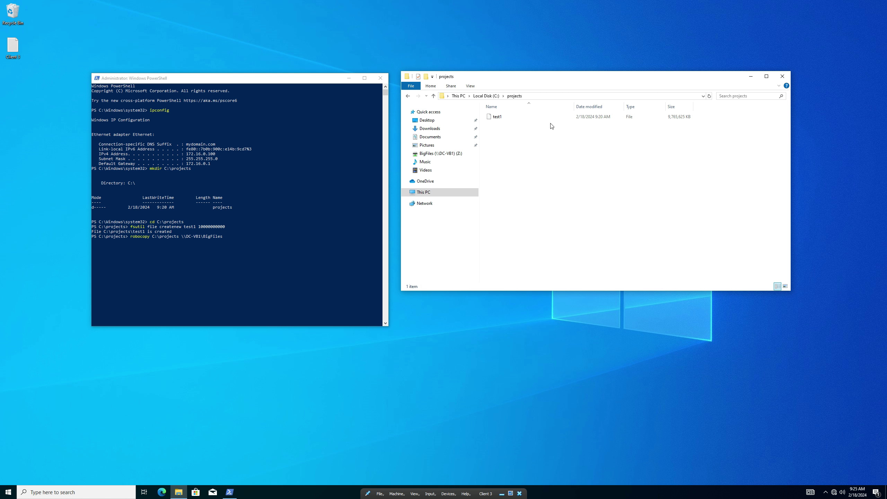
{"action": "left_click", "coordinate": [259, 241]}
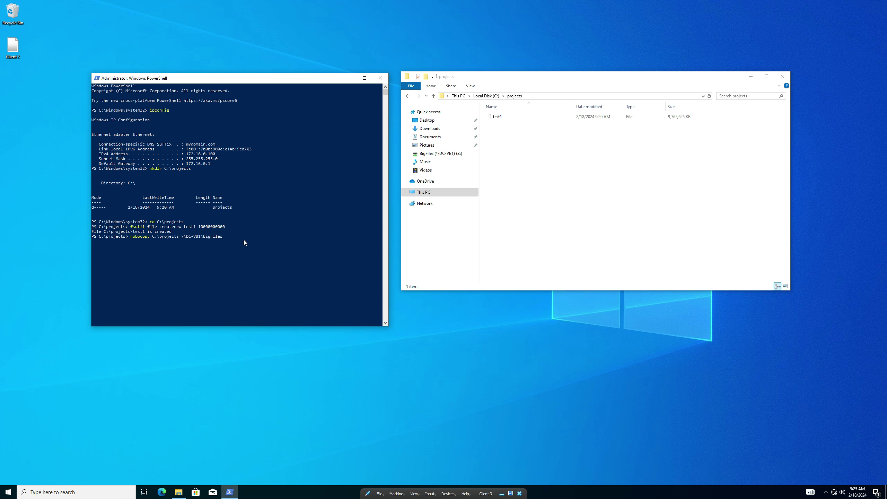
{"action": "key", "text": "Return"}
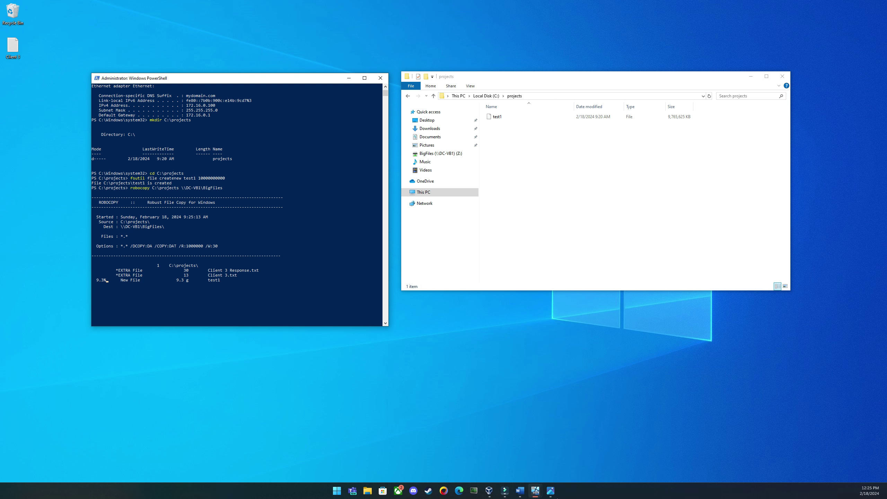
Switch to the Active Directory Server machine, move Performance Monitor aside, and bring the live Wireshark capture window to the front.
{"action": "mouse_move", "coordinate": [536, 491]}
{"action": "left_click", "coordinate": [513, 464]}
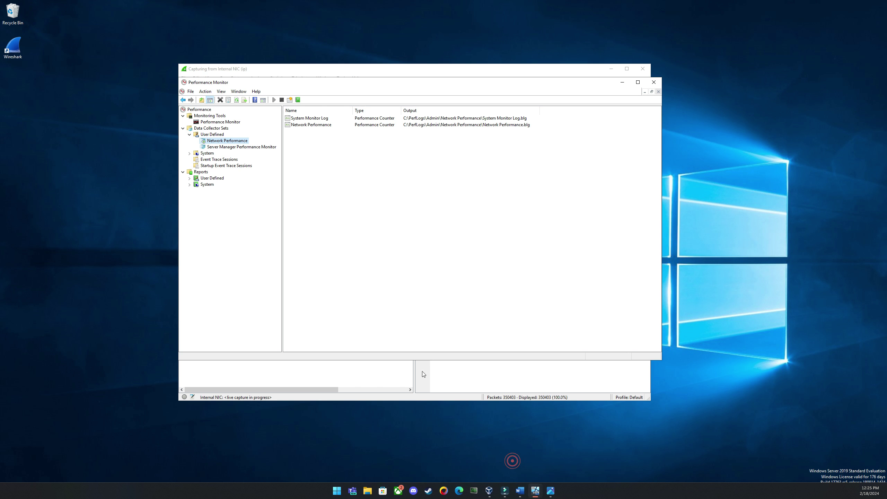
{"action": "left_click_drag", "start_coordinate": [634, 109], "coordinate": [652, 108]}
{"action": "left_click", "coordinate": [530, 68]}
{"action": "left_click_drag", "start_coordinate": [522, 69], "coordinate": [463, 71]}
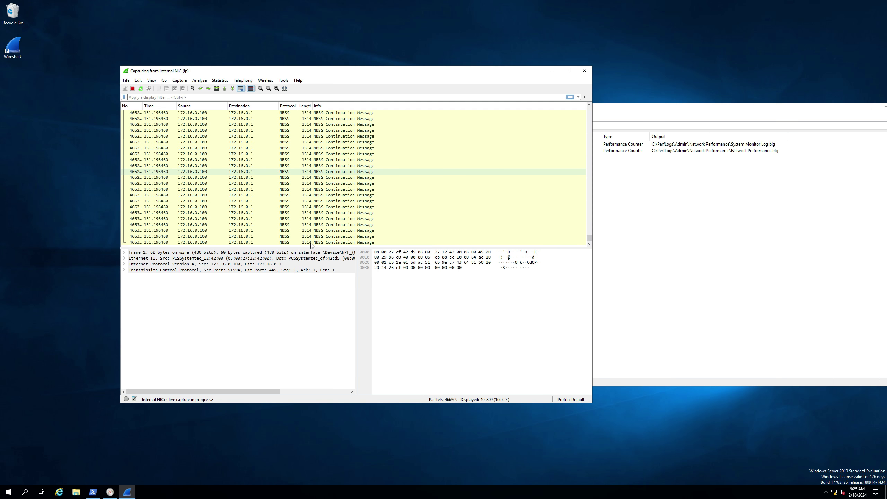
Enlarge Wireshark's packet list, go to the newest packets, and widen the No. column to show full packet numbers.
{"action": "left_click_drag", "start_coordinate": [313, 248], "coordinate": [325, 322]}
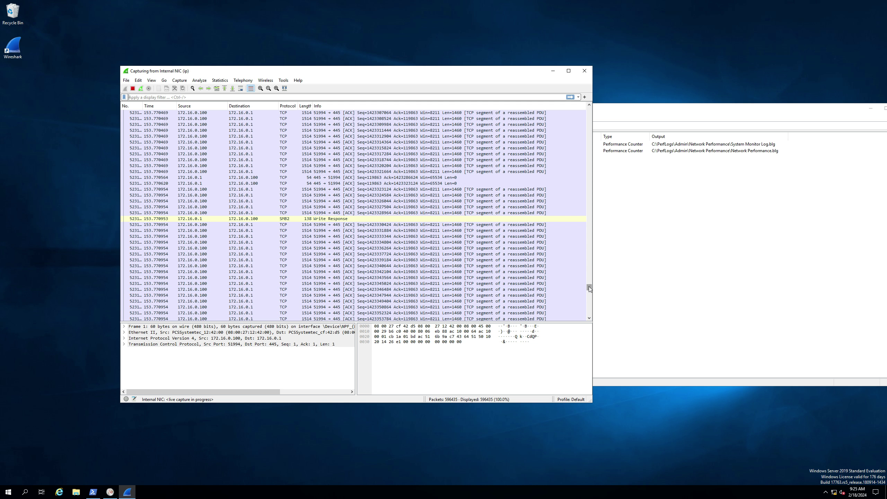
{"action": "left_click_drag", "start_coordinate": [590, 287], "coordinate": [589, 315]}
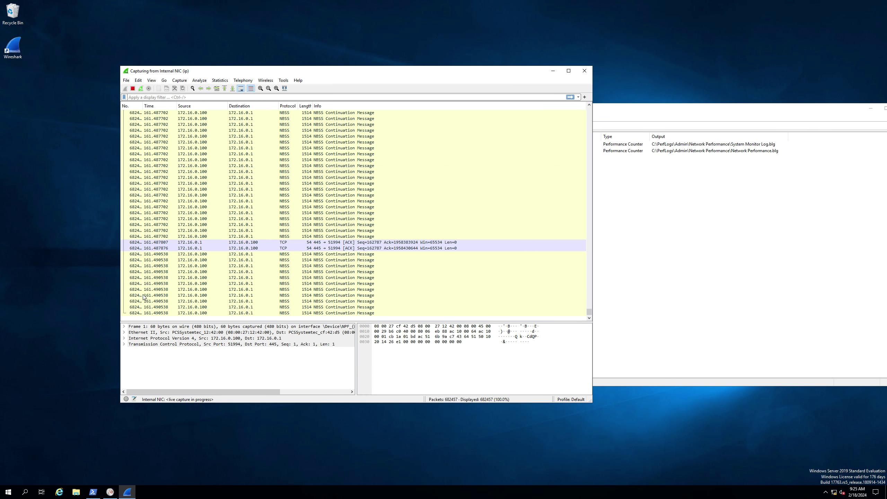
{"action": "left_click_drag", "start_coordinate": [143, 106], "coordinate": [159, 109]}
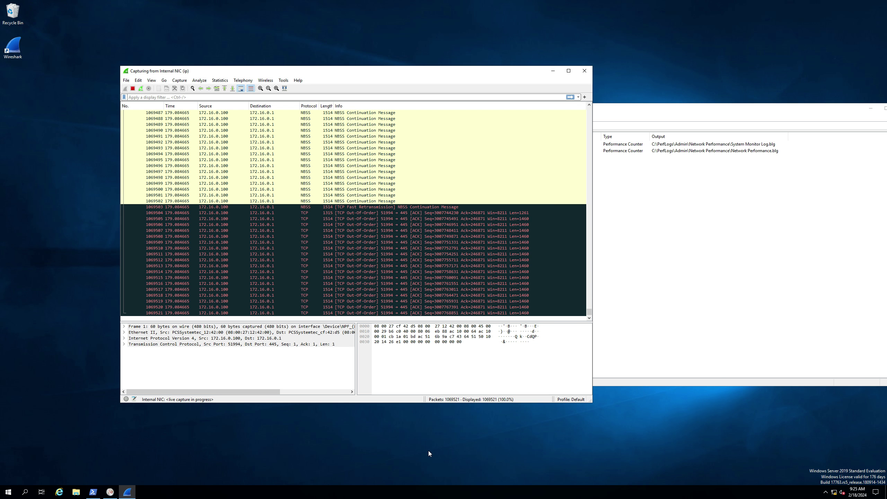
Switch to the Client 3 virtual machine to check robocopy's progress in PowerShell, then return to the Active Directory Server machine.
{"action": "mouse_move", "coordinate": [536, 493]}
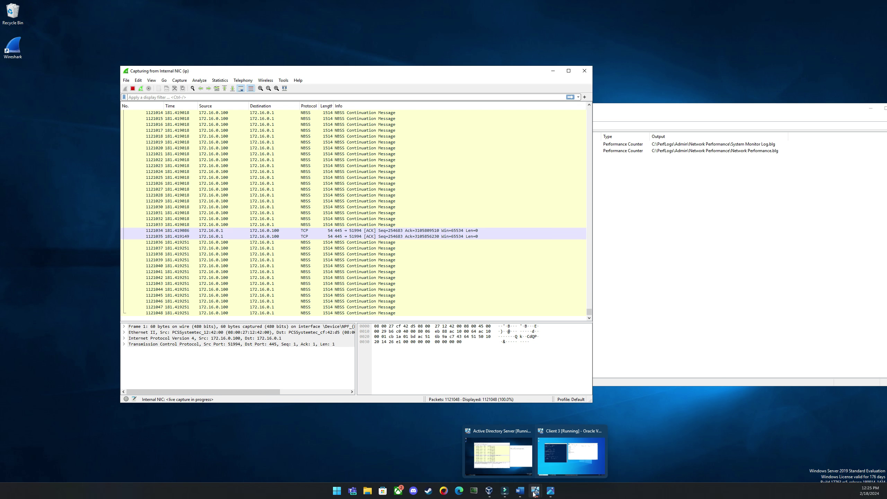
{"action": "mouse_move", "coordinate": [565, 458]}
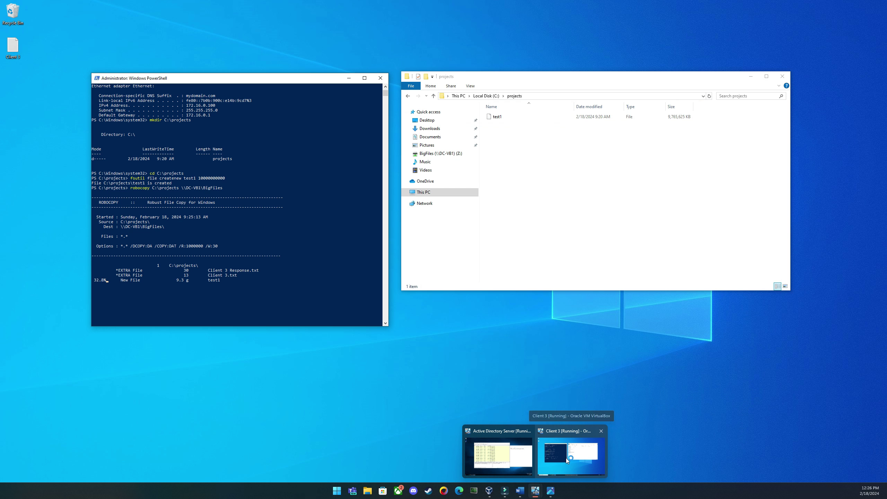
{"action": "left_click", "coordinate": [566, 457]}
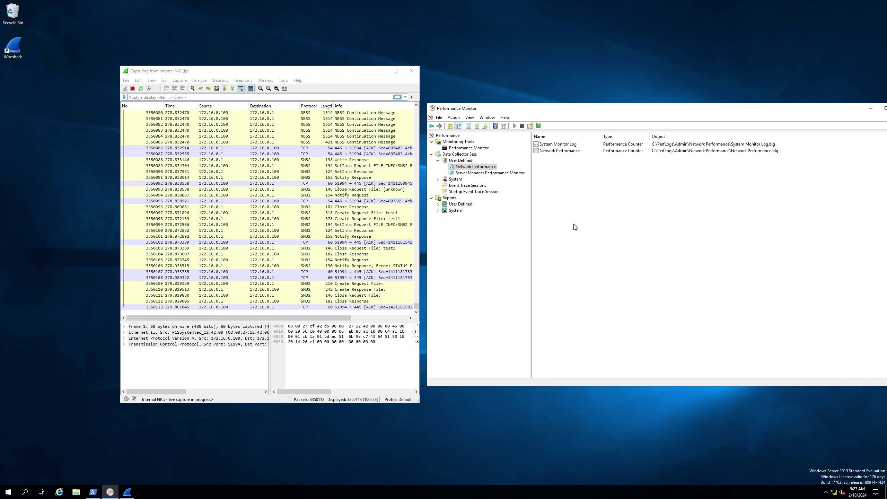
{"action": "left_click", "coordinate": [550, 453]}
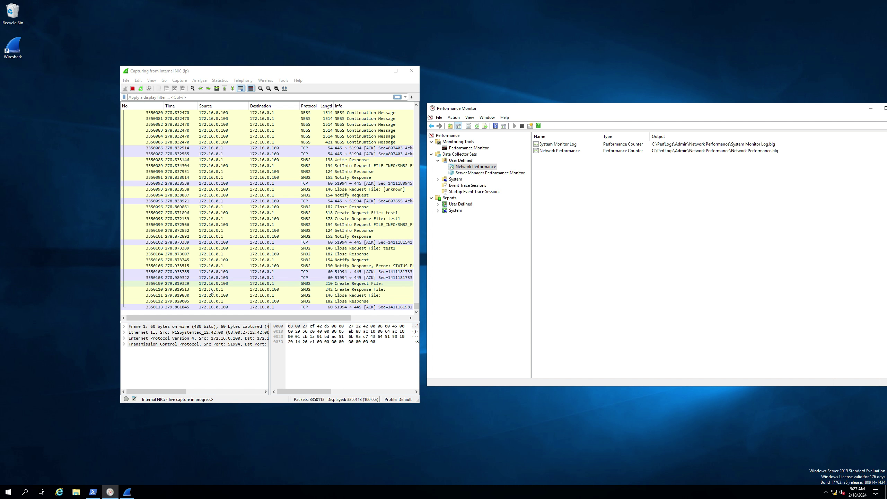
Review the newest packets in the live Wireshark capture and make its window active.
{"action": "scroll", "coordinate": [367, 242], "scroll_direction": "up", "scroll_amount": 3}
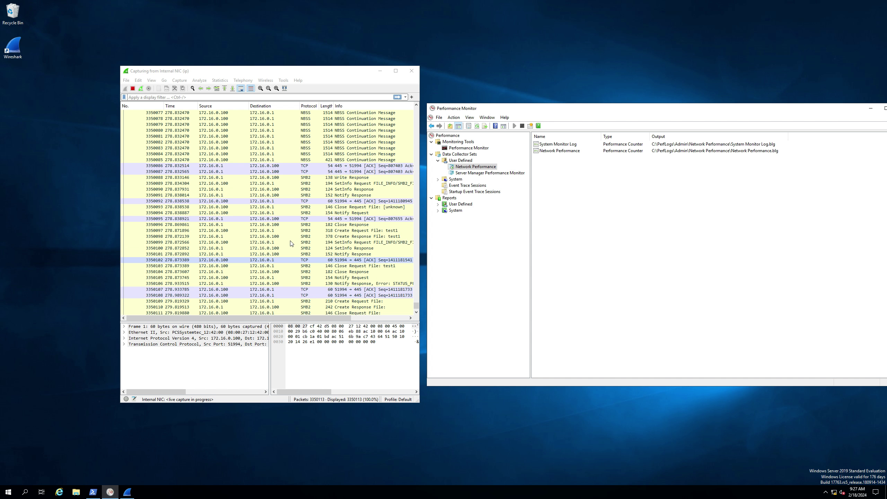
{"action": "scroll", "coordinate": [244, 237], "scroll_direction": "down", "scroll_amount": 3}
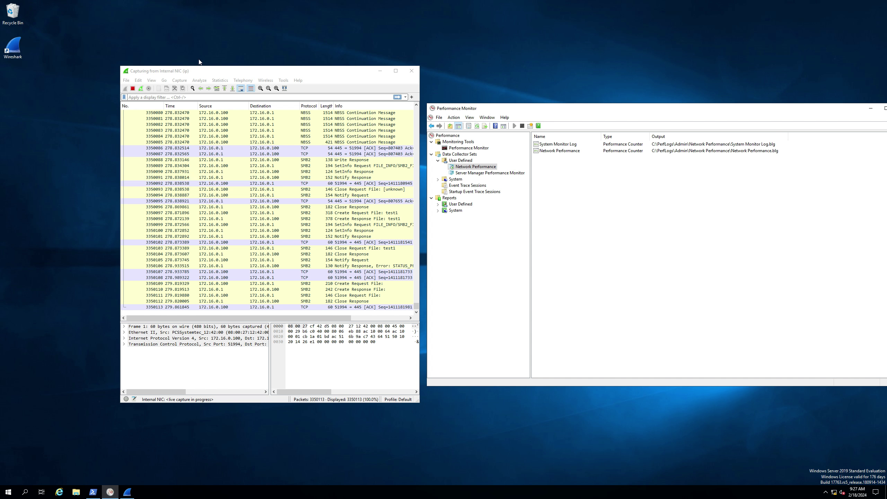
{"action": "left_click", "coordinate": [197, 70]}
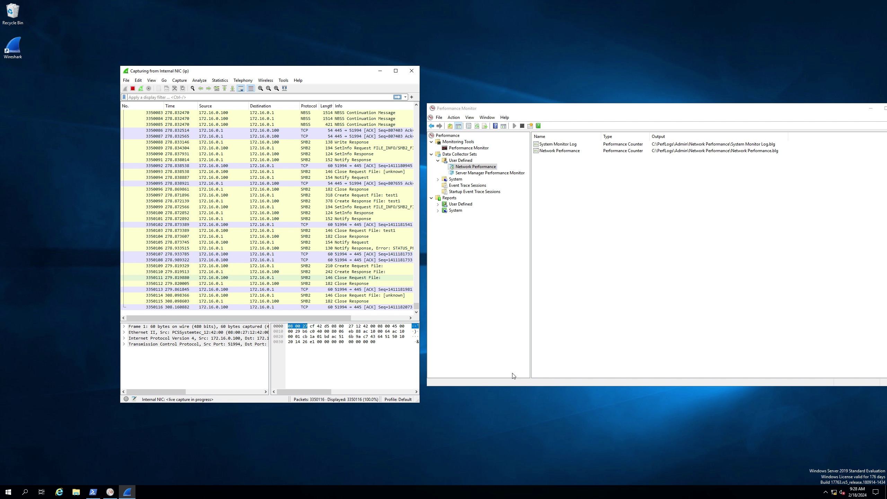
Review the robocopy summary on the Client 3 machine and return to the Active Directory Server machine.
{"action": "mouse_move", "coordinate": [543, 493]}
{"action": "left_click", "coordinate": [563, 459]}
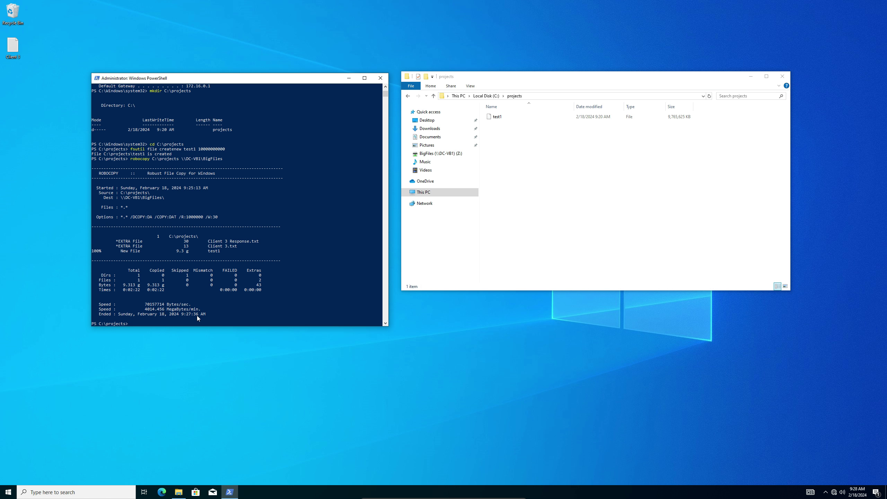
{"action": "mouse_move", "coordinate": [539, 494]}
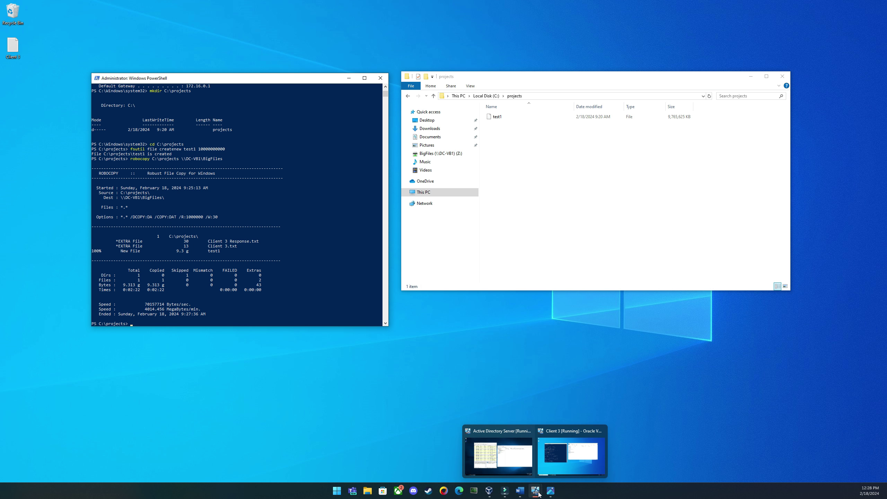
{"action": "left_click", "coordinate": [517, 457]}
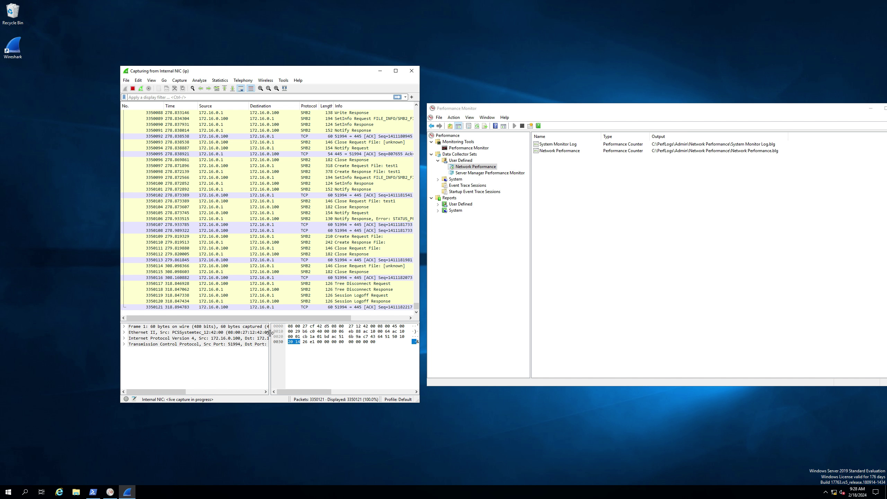
Move the Wireshark window slightly aside and stop the live capture on the Internal NIC.
{"action": "scroll", "coordinate": [227, 236], "scroll_direction": "up", "scroll_amount": 1}
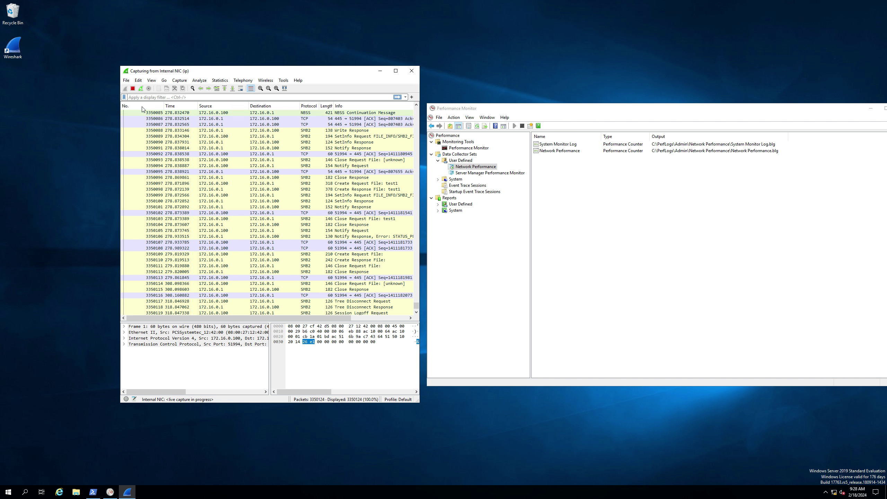
{"action": "left_click_drag", "start_coordinate": [221, 70], "coordinate": [203, 70]}
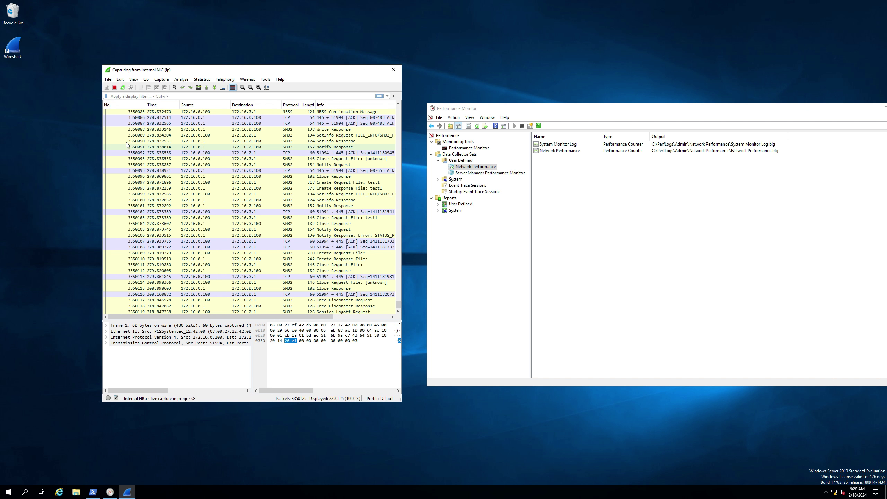
{"action": "left_click", "coordinate": [114, 88]}
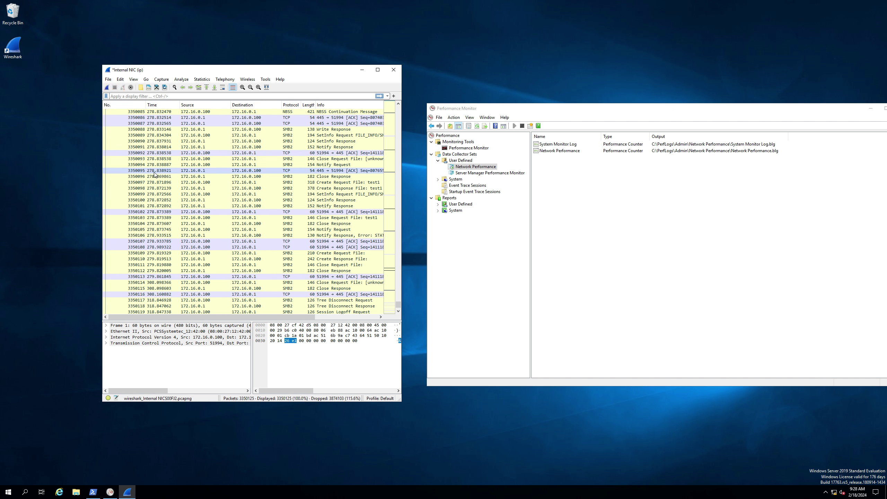
Save the capture to the Desktop under the file name LargeFileWireShark.
{"action": "left_click", "coordinate": [108, 79]}
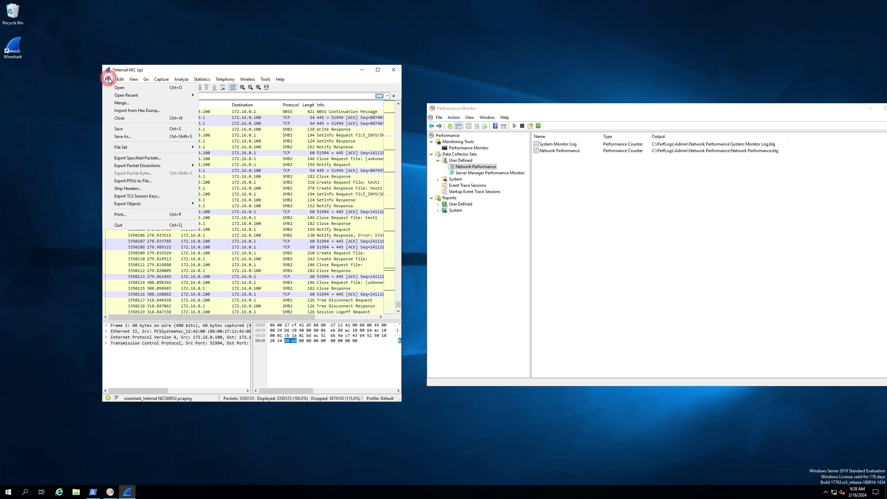
{"action": "left_click", "coordinate": [133, 137]}
{"action": "left_click", "coordinate": [122, 129]}
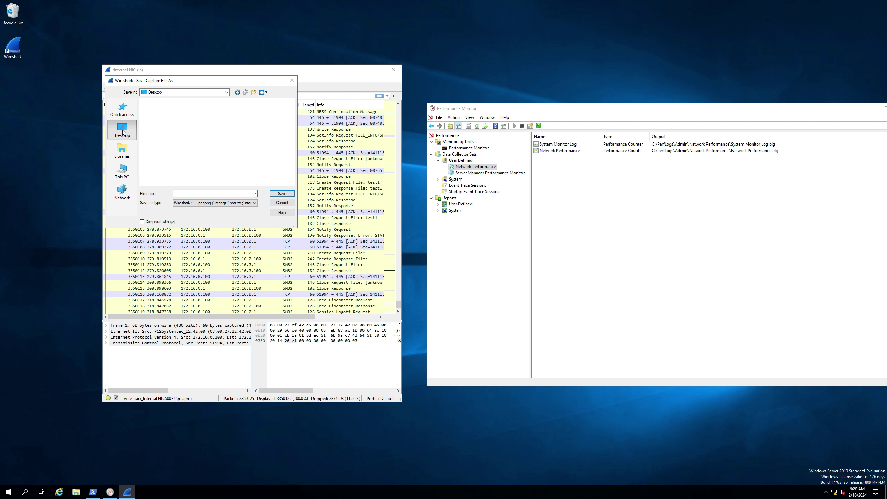
{"action": "left_click", "coordinate": [180, 193]}
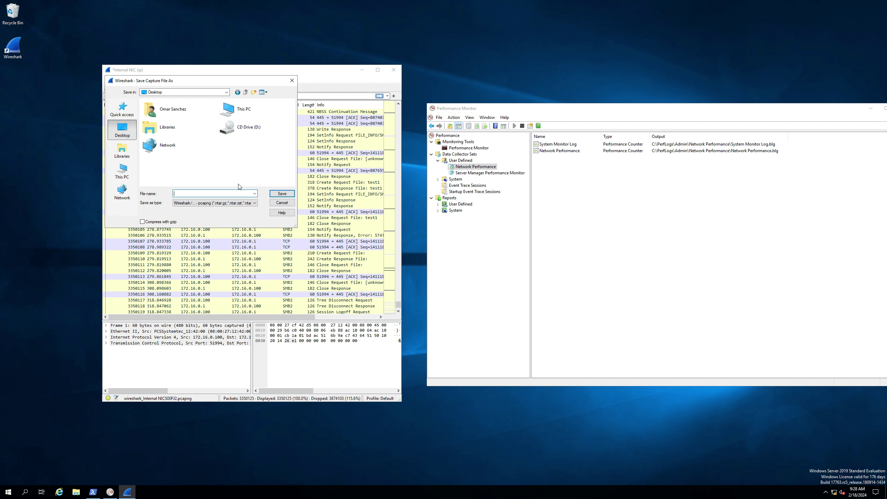
{"action": "left_click", "coordinate": [213, 193]}
{"action": "type", "text": "LargeFileWireShark"}
{"action": "left_click", "coordinate": [289, 195]}
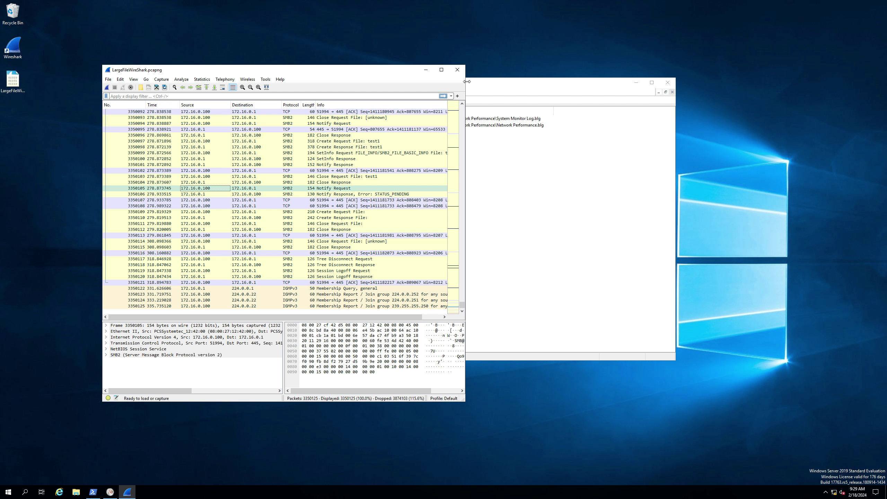
Widen the Wireshark window and its packet details pane, and select the Tree Disconnect Response packet.
{"action": "left_click_drag", "start_coordinate": [465, 81], "coordinate": [344, 87]}
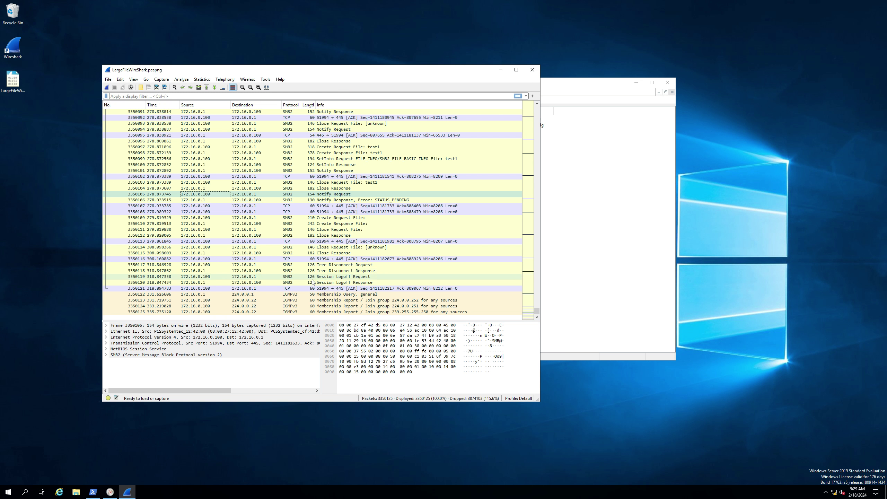
{"action": "left_click", "coordinate": [168, 271]}
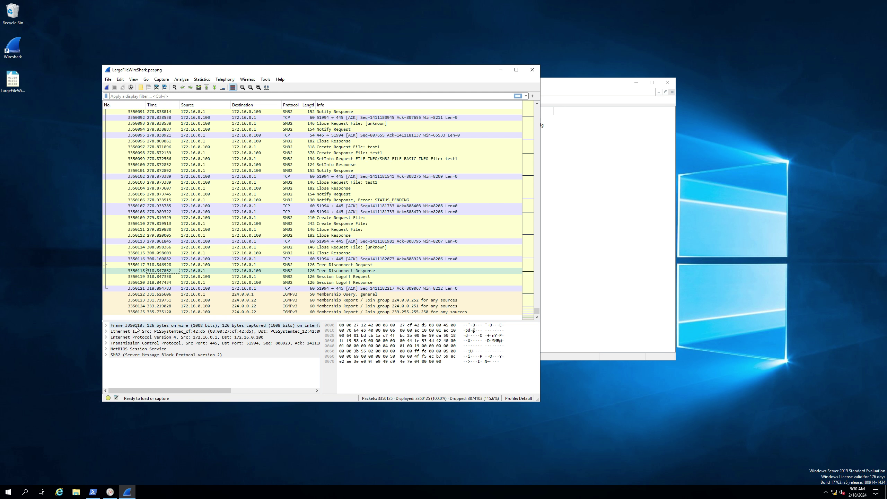
{"action": "left_click_drag", "start_coordinate": [321, 341], "coordinate": [367, 336]}
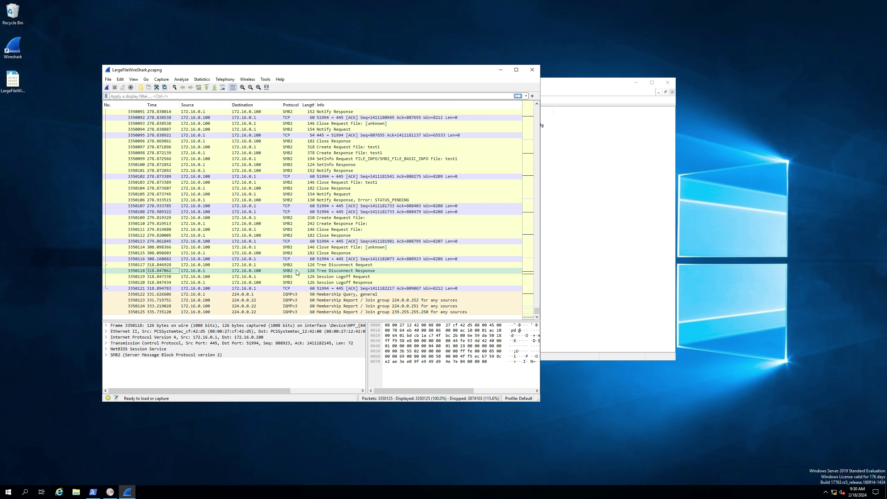
Examine the Ethernet II and Internet Protocol Version 4 layers of the SetInfo Request packet for file test1.
{"action": "scroll", "coordinate": [292, 238], "scroll_direction": "up", "scroll_amount": 1}
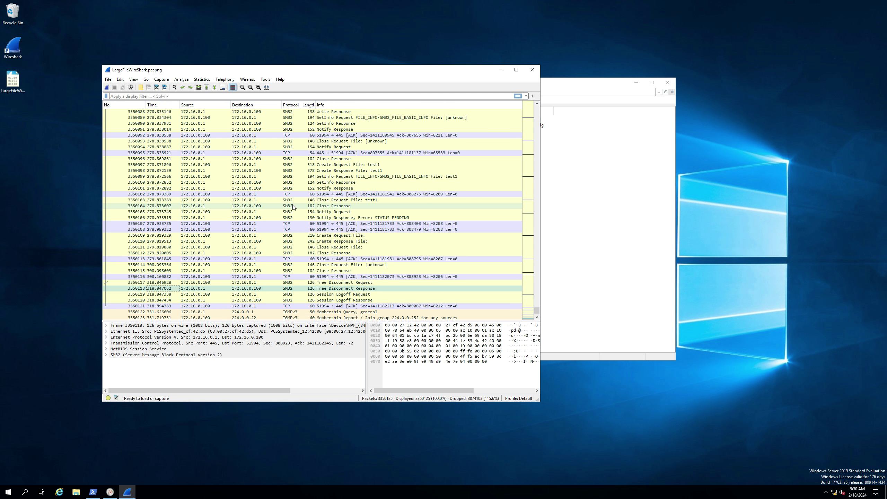
{"action": "left_click", "coordinate": [288, 177]}
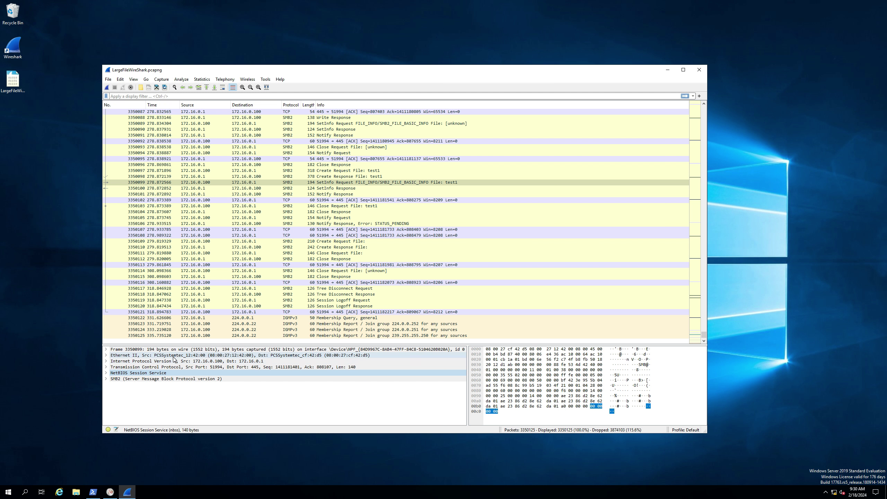
{"action": "left_click", "coordinate": [173, 356]}
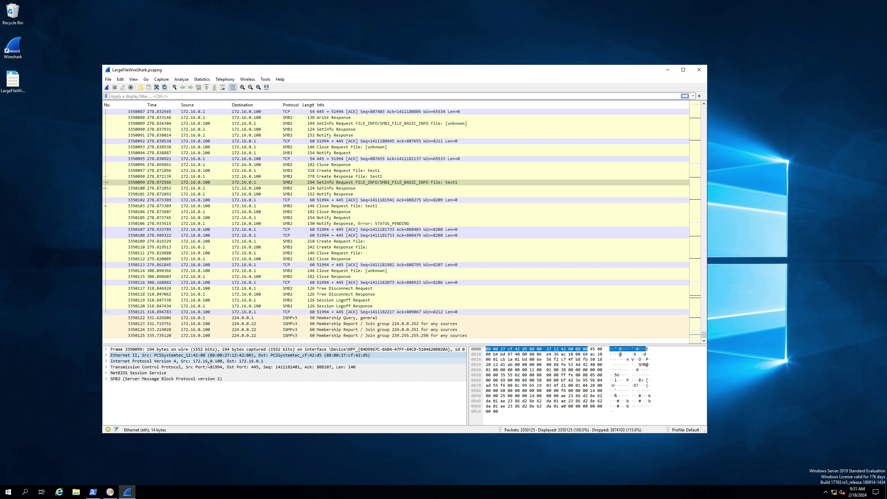
{"action": "left_click", "coordinate": [196, 362]}
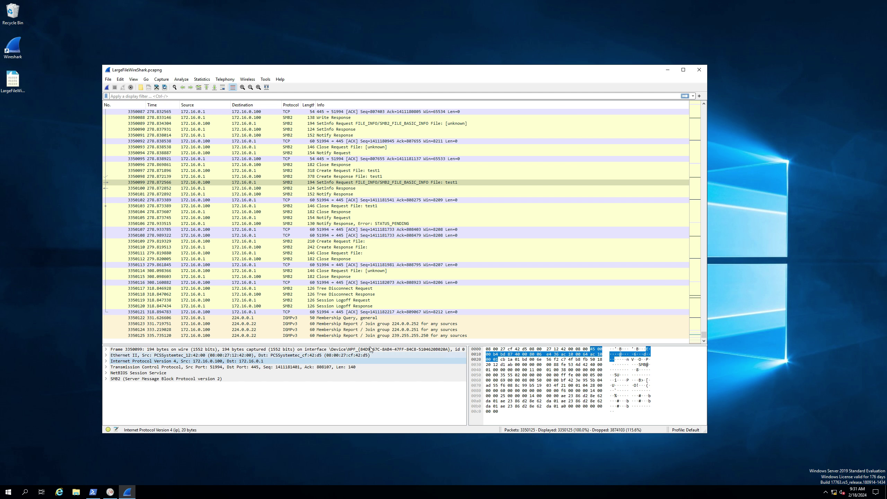
Close Wireshark and stop the Network Performance data collector set in Performance Monitor.
{"action": "left_click", "coordinate": [703, 72]}
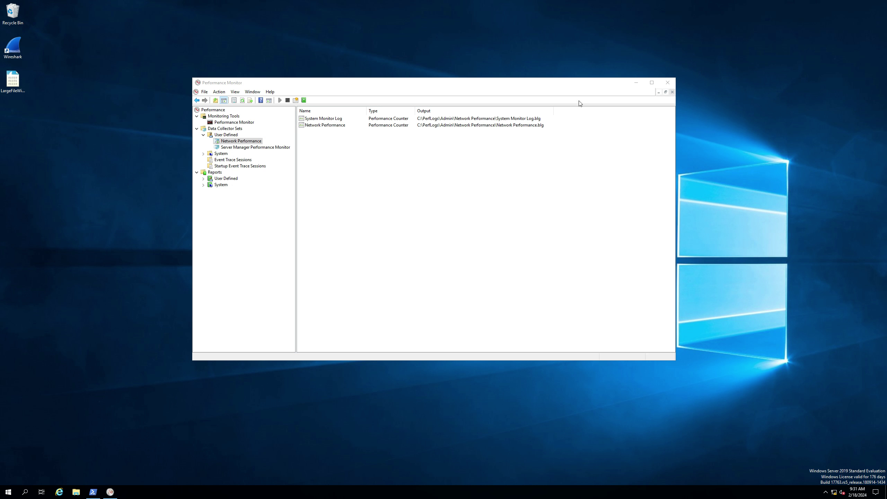
{"action": "left_click_drag", "start_coordinate": [573, 82], "coordinate": [589, 84]}
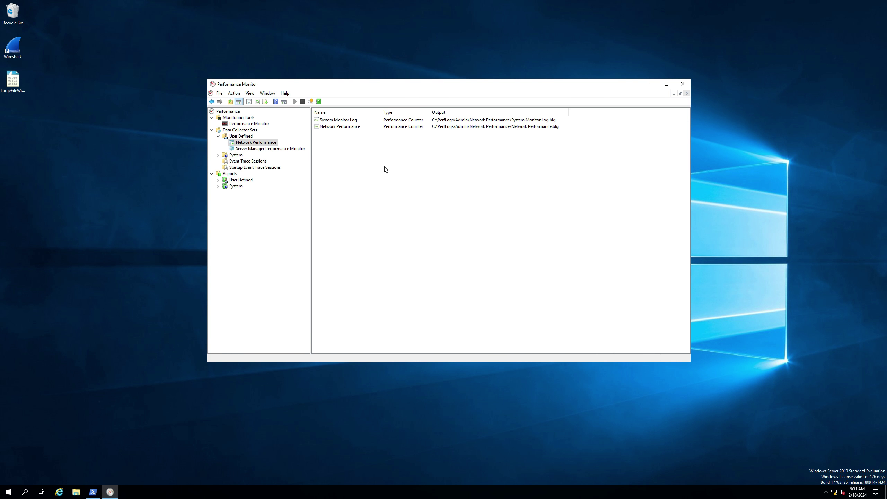
{"action": "right_click", "coordinate": [254, 142]}
{"action": "left_click", "coordinate": [269, 155]}
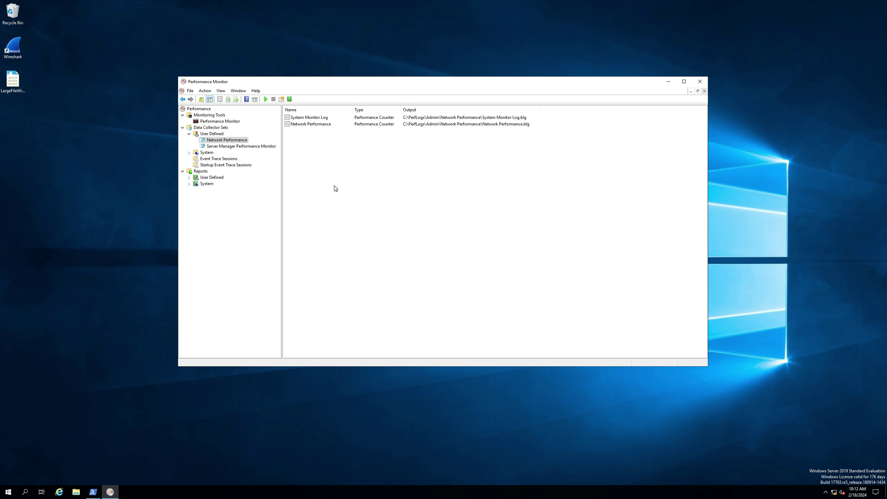
Open the latest report of the Network Performance collector set and display the Network Performance.blg graph.
{"action": "left_click", "coordinate": [236, 142]}
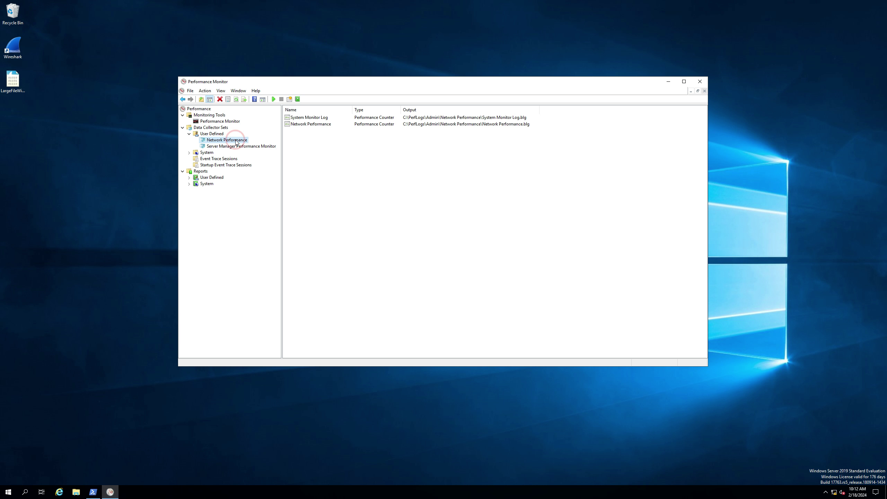
{"action": "right_click", "coordinate": [237, 140]}
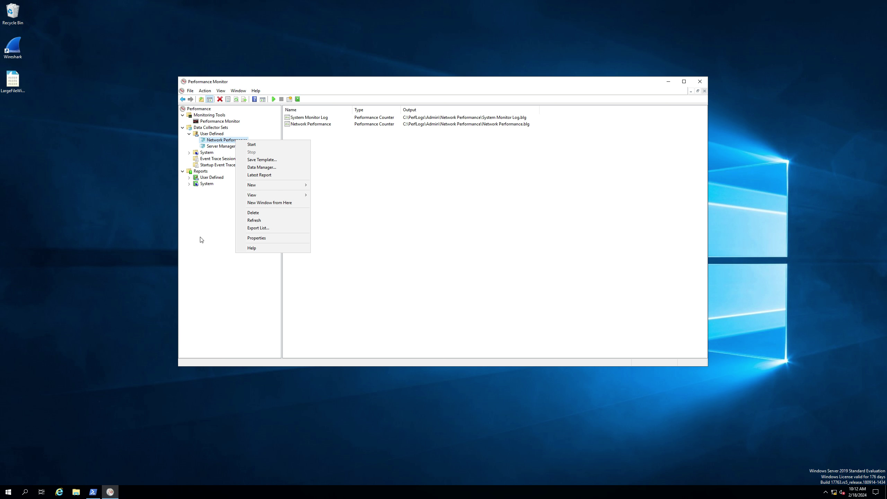
{"action": "left_click", "coordinate": [268, 176]}
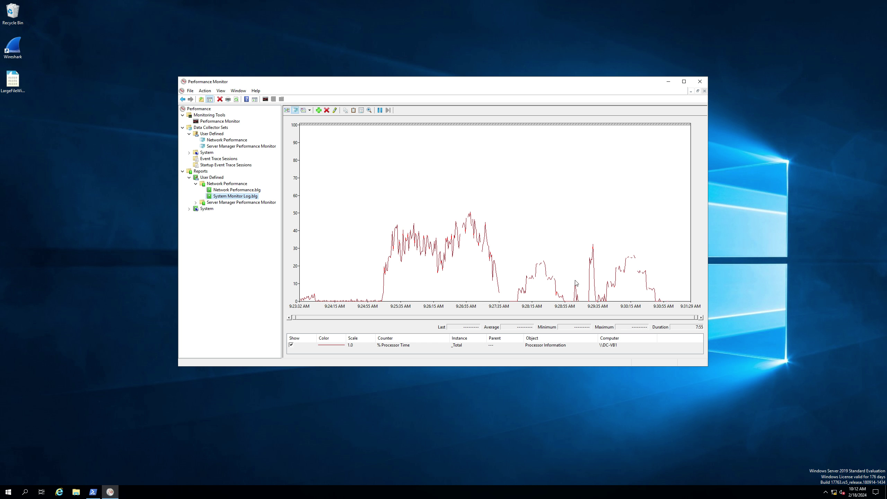
{"action": "left_click", "coordinate": [224, 191]}
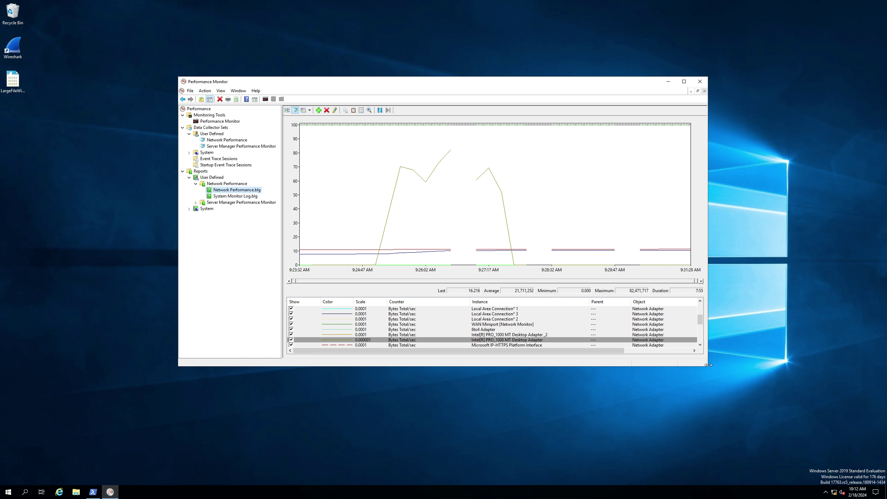
Maximize Performance Monitor and select the Bytes Total/sec counter for the Intel[R] PRO_1000 MT Desktop Adapter instance.
{"action": "left_click_drag", "start_coordinate": [708, 365], "coordinate": [768, 446]}
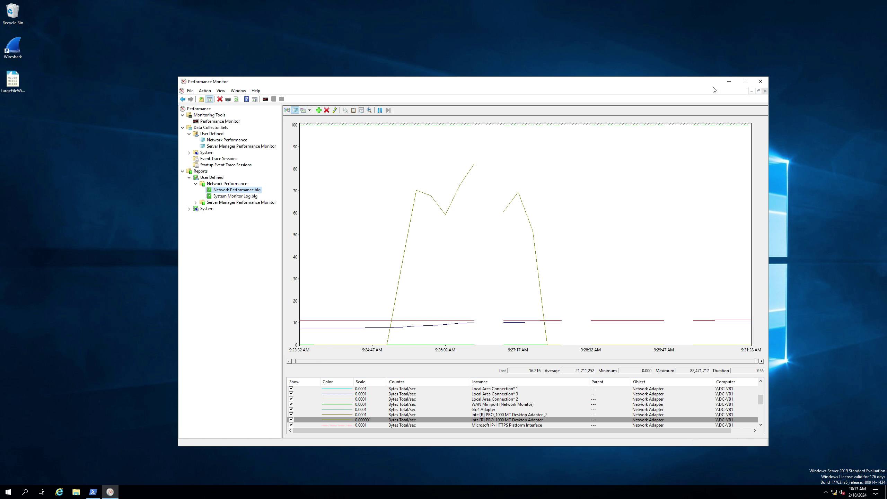
{"action": "left_click", "coordinate": [745, 81]}
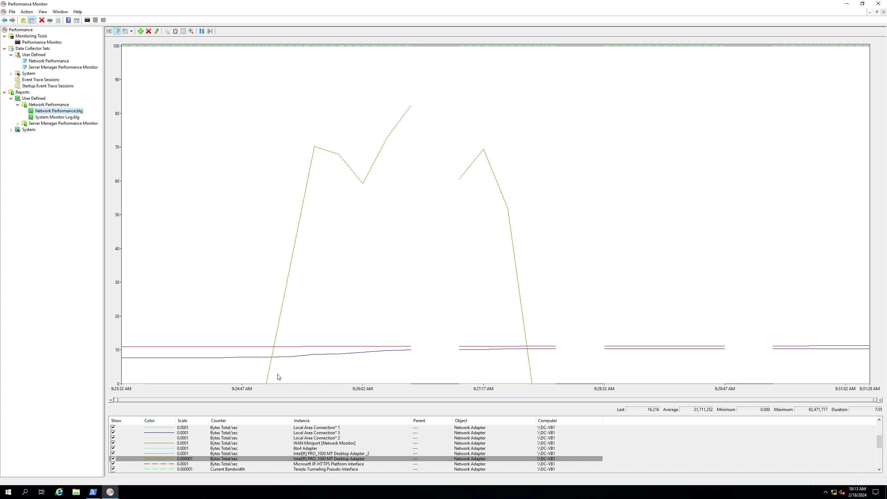
{"action": "left_click", "coordinate": [310, 459]}
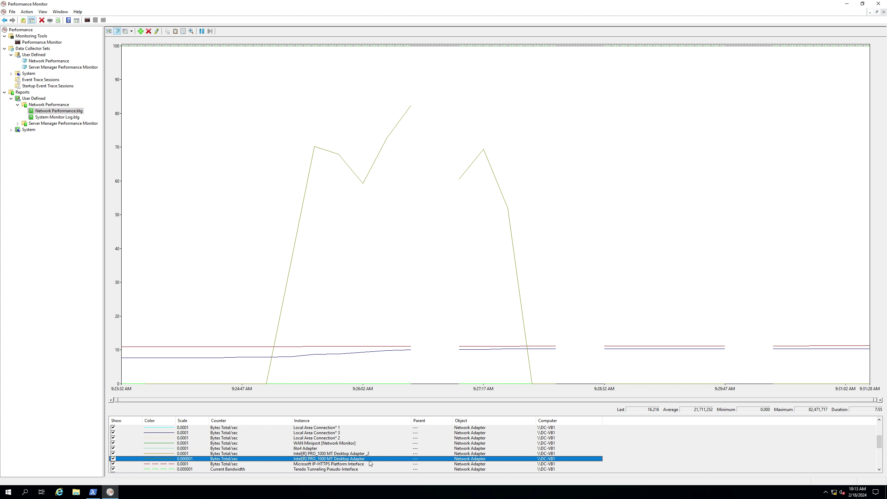
Open the Network Connections window from the network settings and check the adapter device name in the Internal NIC properties.
{"action": "right_click", "coordinate": [835, 493]}
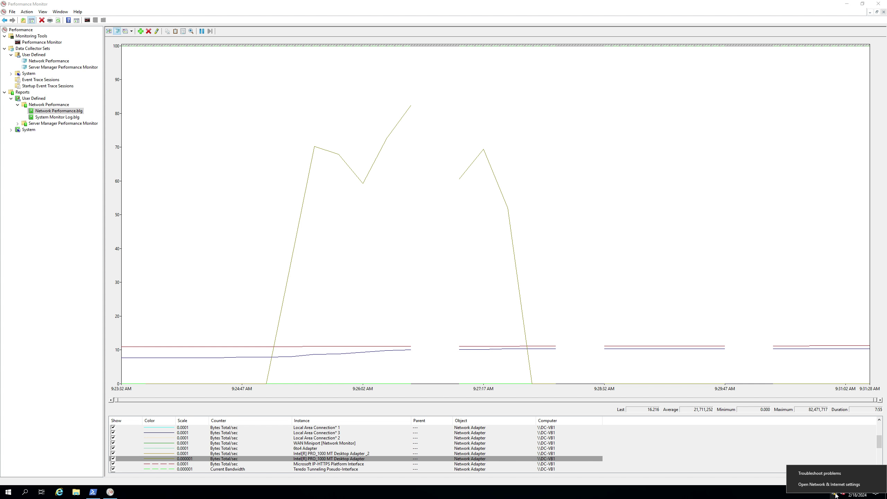
{"action": "left_click", "coordinate": [837, 486]}
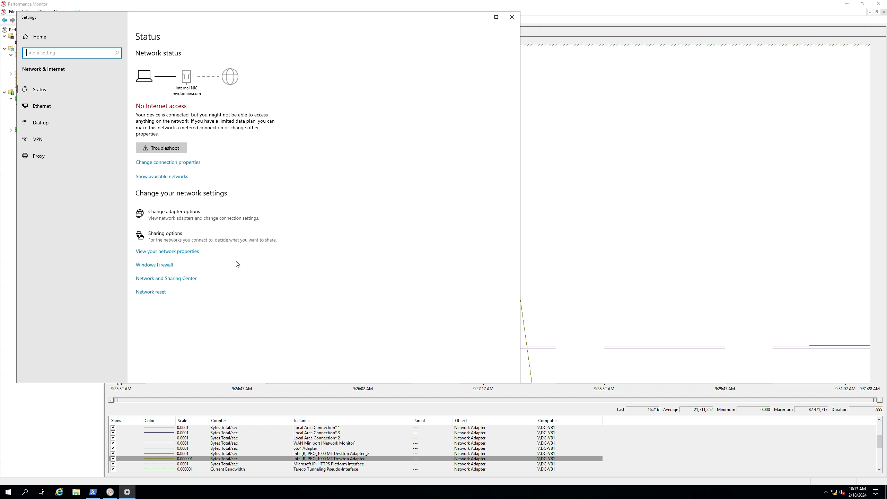
{"action": "left_click", "coordinate": [205, 218]}
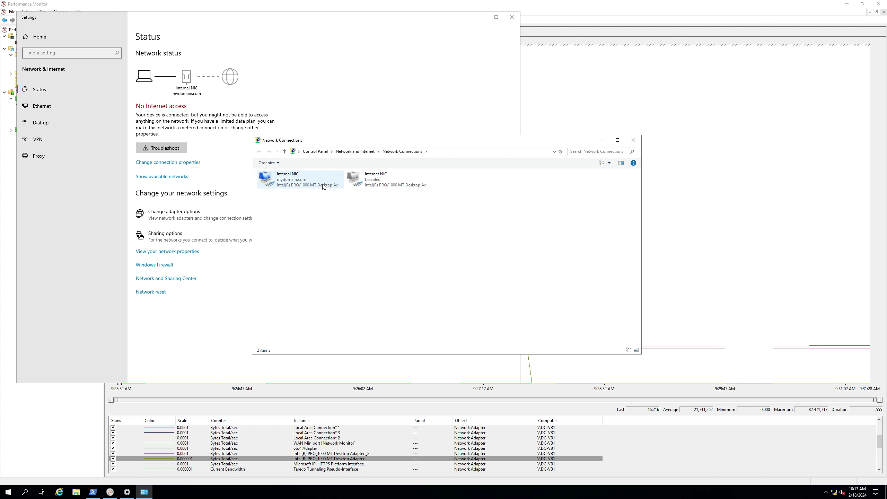
{"action": "left_click", "coordinate": [341, 181]}
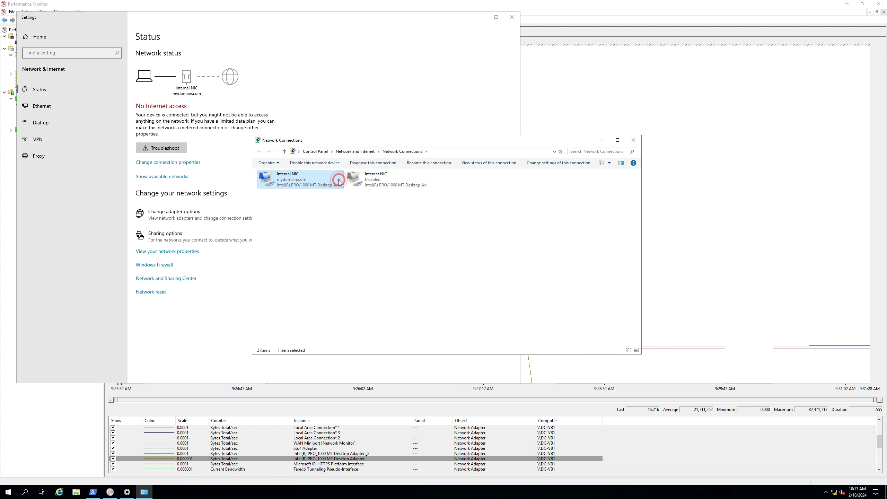
{"action": "right_click", "coordinate": [330, 182]}
{"action": "left_click", "coordinate": [292, 202]}
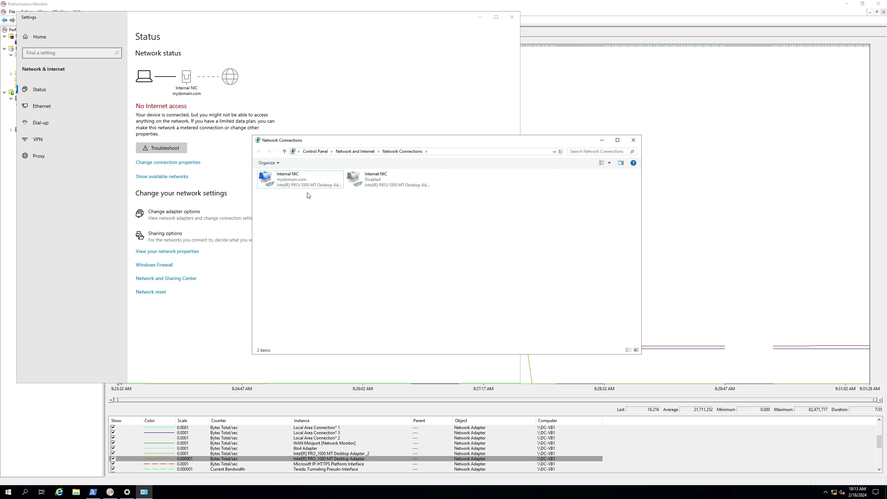
{"action": "right_click", "coordinate": [307, 180]}
{"action": "left_click", "coordinate": [327, 246]}
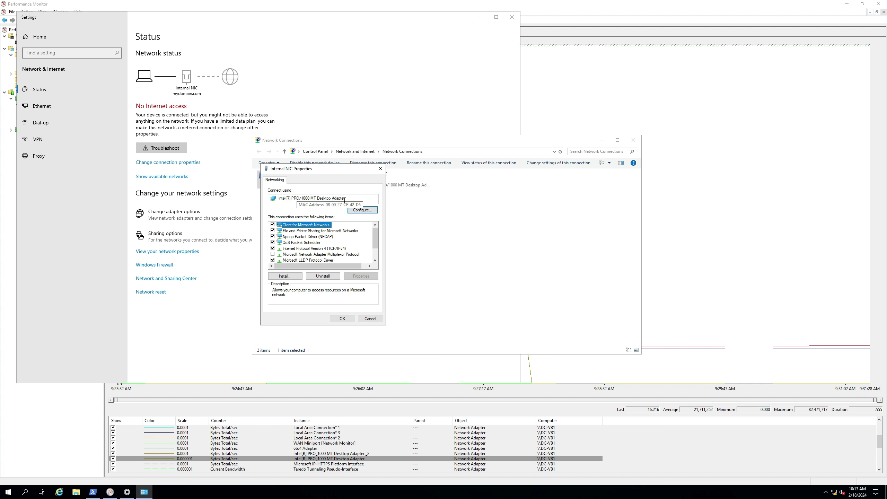
{"action": "left_click", "coordinate": [381, 168]}
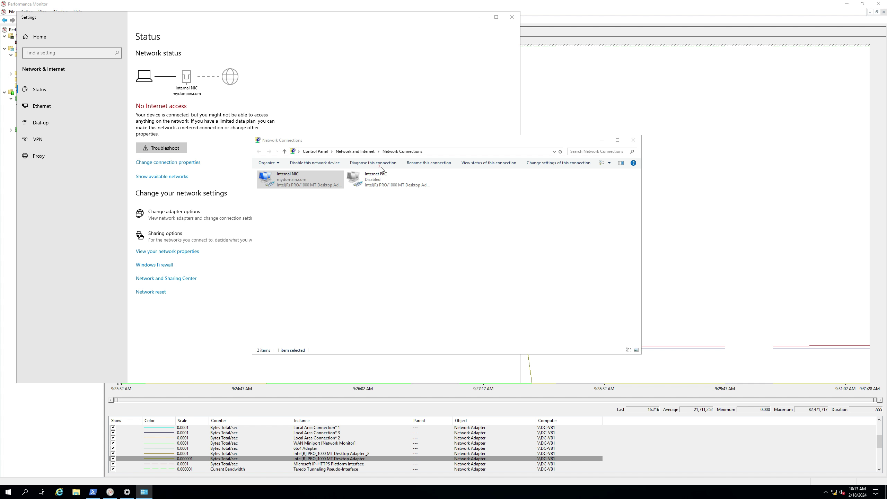
Check the adapter device name in the Internet NIC properties, and close Network Connections and Settings to return to the report.
{"action": "left_click", "coordinate": [409, 182]}
{"action": "right_click", "coordinate": [408, 182]}
{"action": "left_click", "coordinate": [441, 242]}
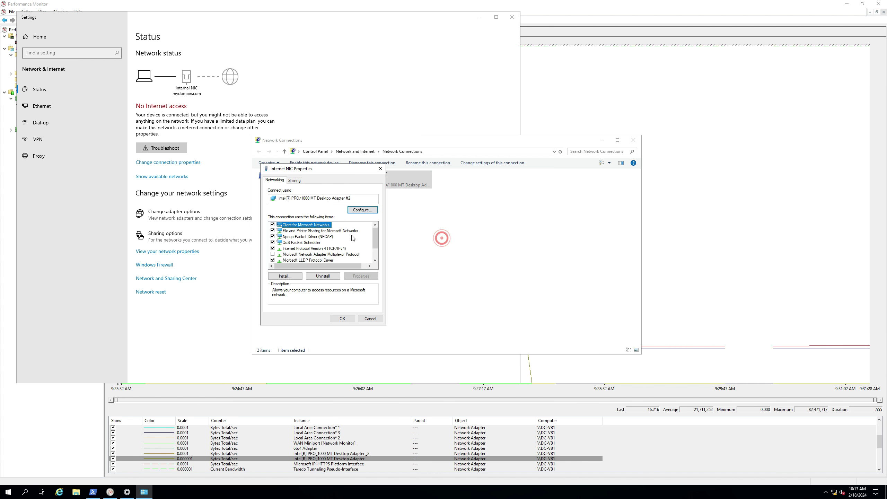
{"action": "left_click", "coordinate": [323, 198]}
{"action": "double_click", "coordinate": [349, 199]}
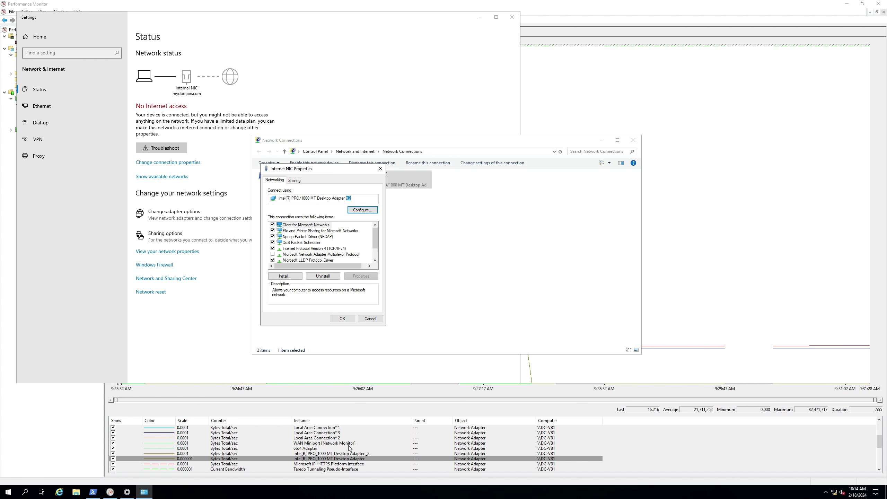
{"action": "left_click", "coordinate": [381, 169]}
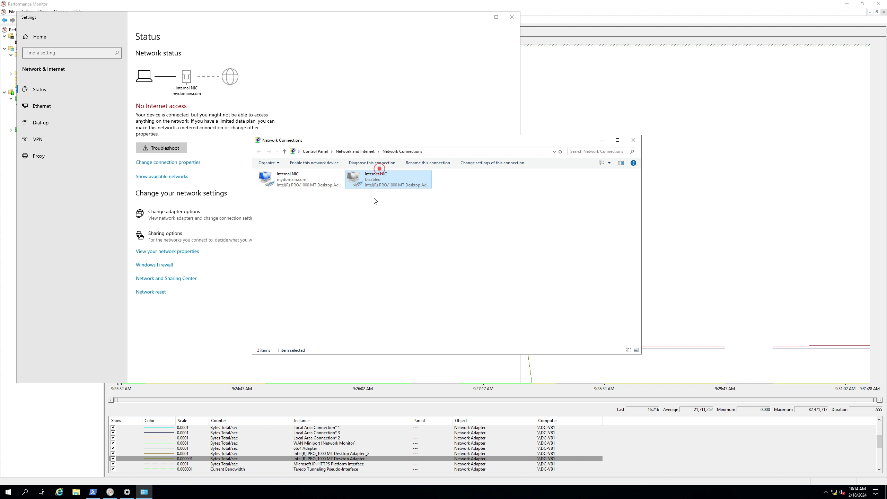
{"action": "left_click", "coordinate": [350, 220]}
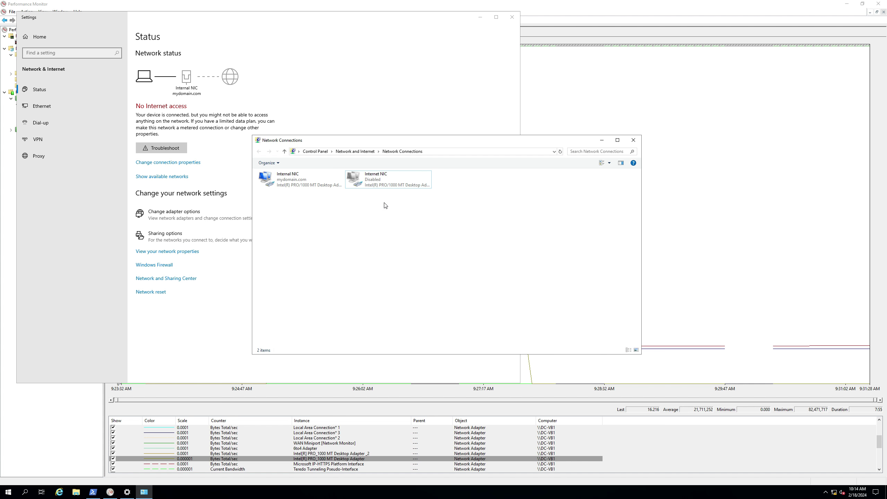
{"action": "left_click", "coordinate": [637, 138]}
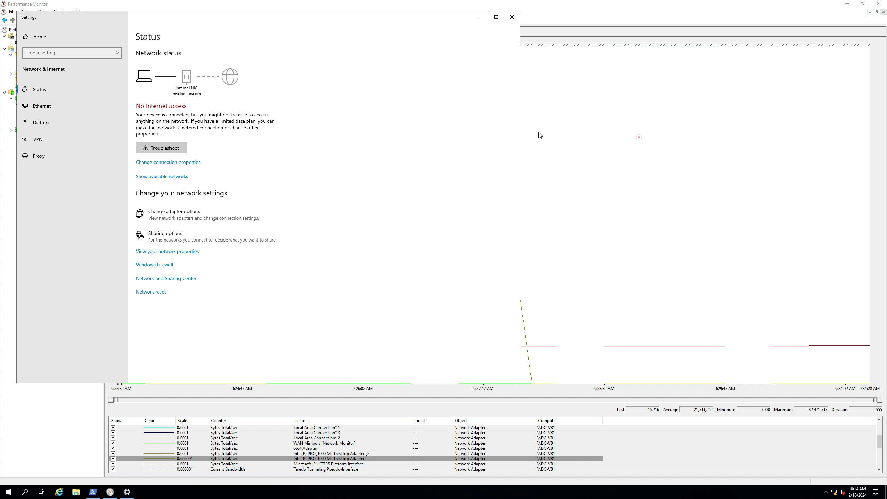
{"action": "left_click", "coordinate": [512, 17]}
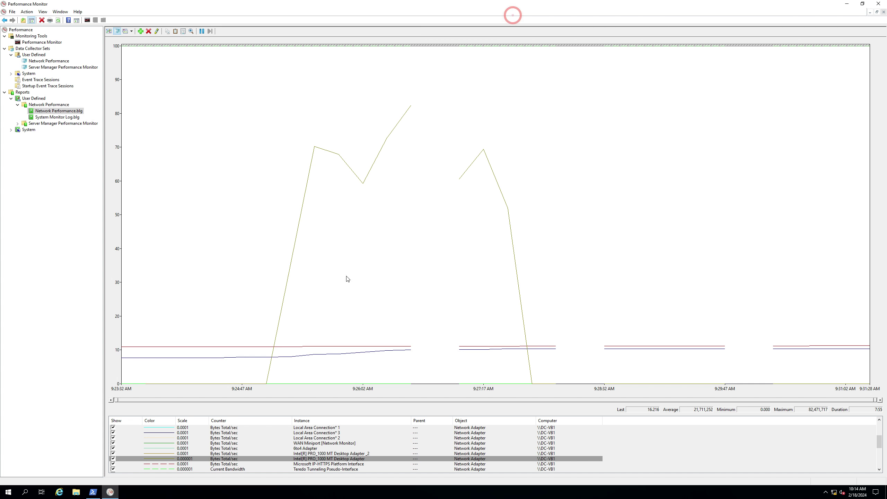